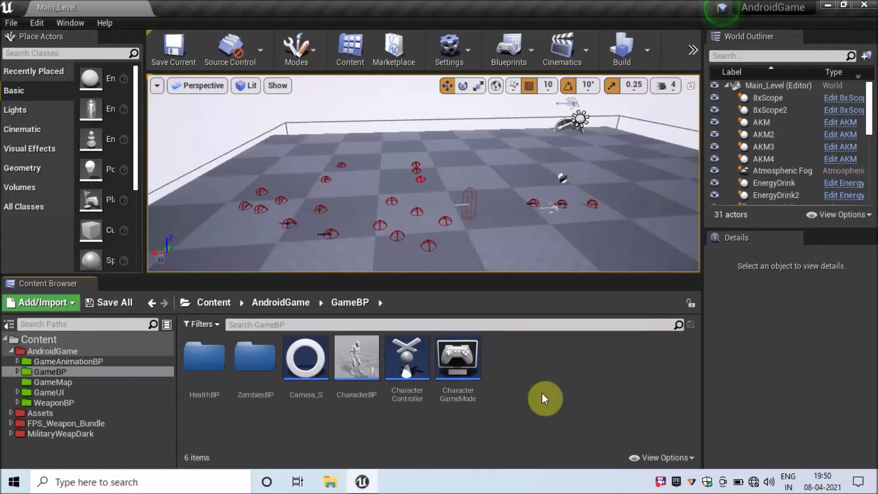
Step: Open CharacterBP from the Content Browser and bring empty Event Graph space into view
{"action": "left_click", "coordinate": [355, 371]}
{"action": "double_click", "coordinate": [355, 371]}
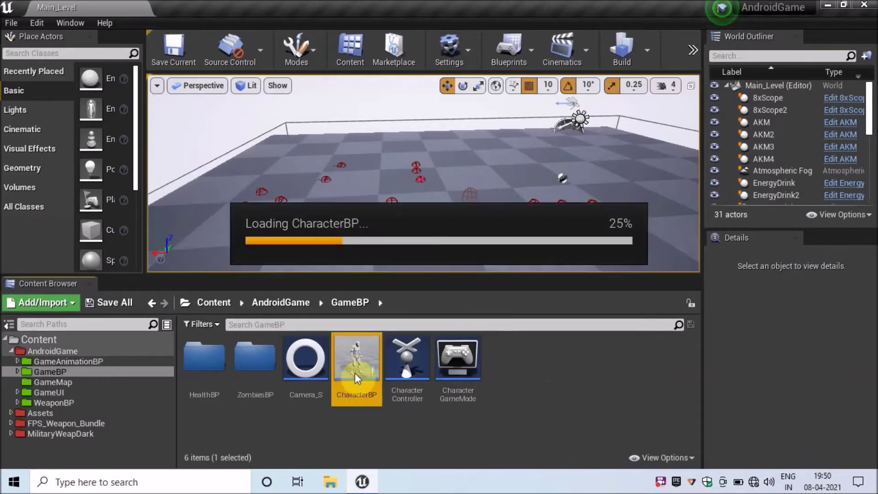
{"action": "scroll", "coordinate": [363, 326], "scroll_direction": "up", "scroll_amount": 1}
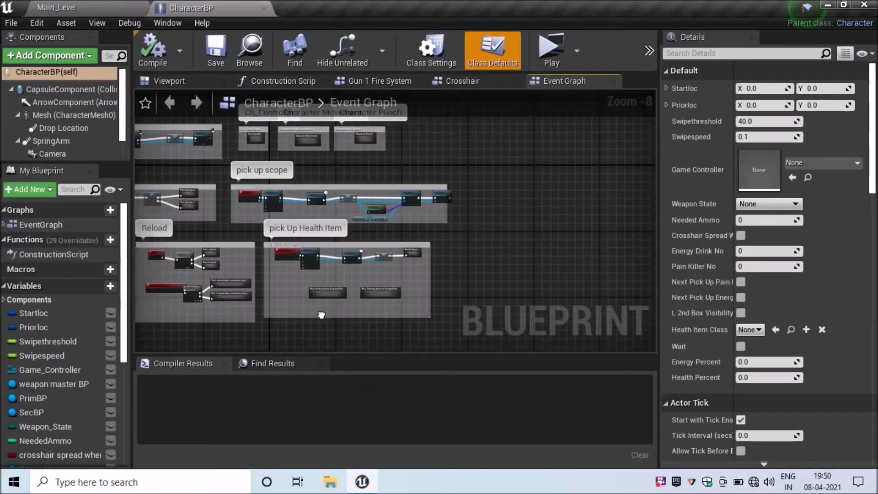
{"action": "mouse_move", "coordinate": [363, 325]}
{"action": "right_mouse_down"}
{"action": "mouse_move", "coordinate": [464, 308]}
{"action": "mouse_move", "coordinate": [408, 314]}
{"action": "right_mouse_up"}
{"action": "scroll", "coordinate": [464, 308], "scroll_direction": "up", "scroll_amount": 5}
{"action": "mouse_move", "coordinate": [398, 343]}
{"action": "right_mouse_down"}
{"action": "mouse_move", "coordinate": [459, 213]}
{"action": "mouse_move", "coordinate": [374, 270]}
{"action": "right_mouse_up"}
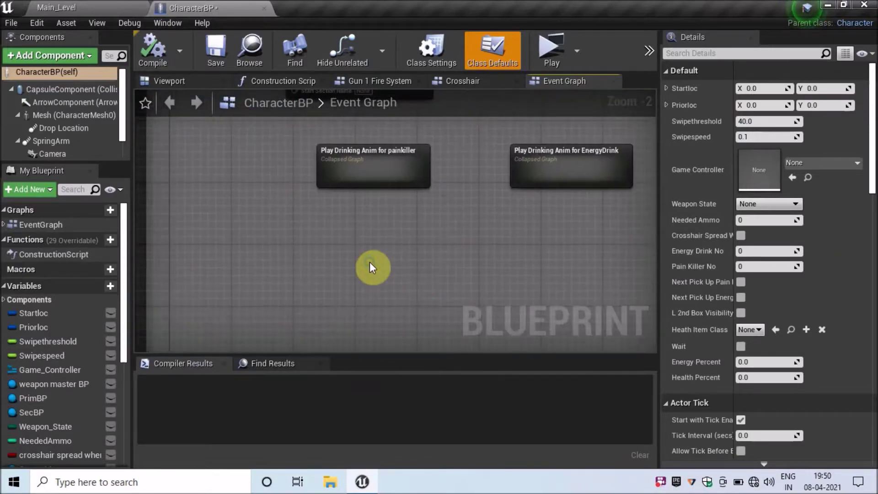
Step: Add a custom event node named Energy_percent to the Event Graph
{"action": "right_click", "coordinate": [370, 263]}
{"action": "type", "text": "Tcustom"}
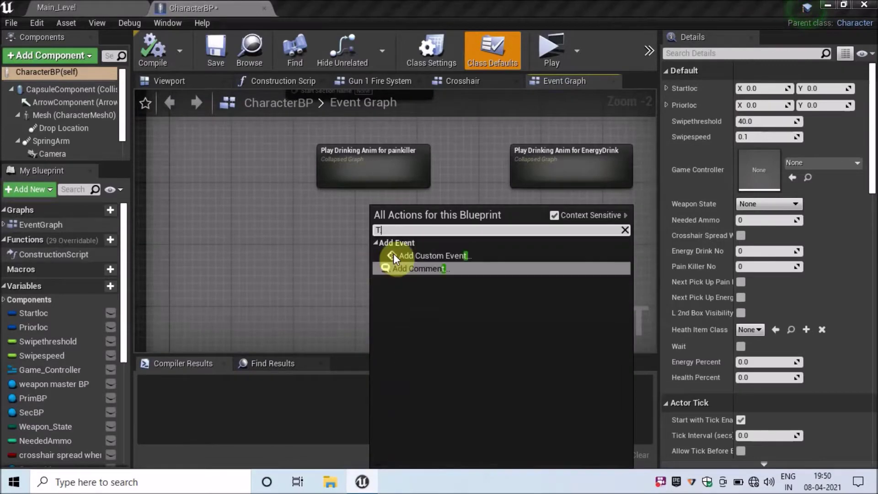
{"action": "left_click", "coordinate": [421, 251]}
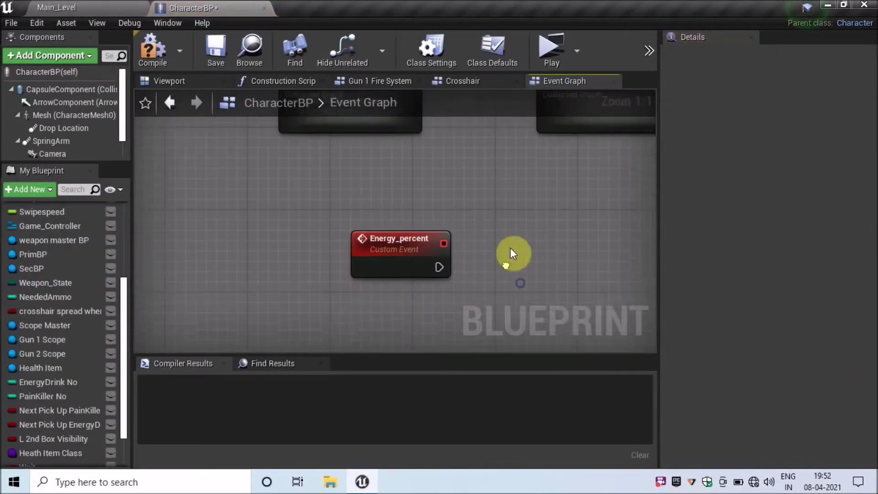
{"action": "right_click_drag", "start_coordinate": [513, 255], "coordinate": [479, 229]}
{"action": "left_click", "coordinate": [392, 212]}
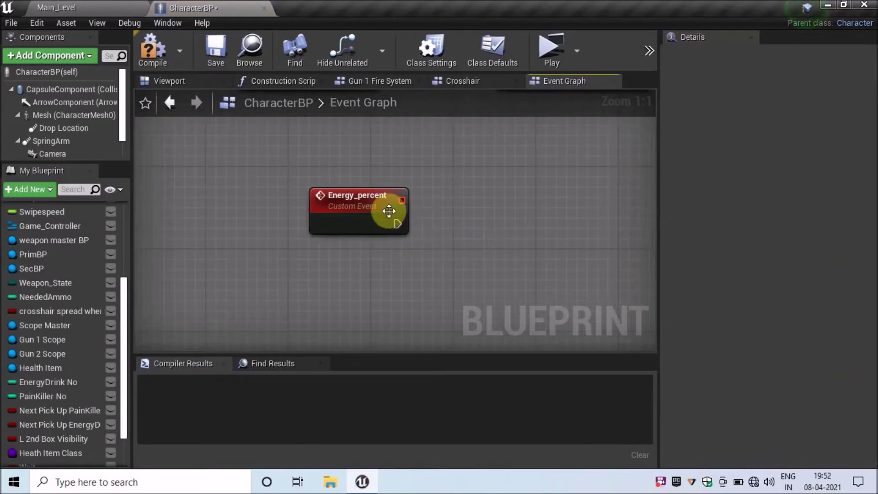
{"action": "scroll", "coordinate": [457, 261], "scroll_direction": "down", "scroll_amount": 4}
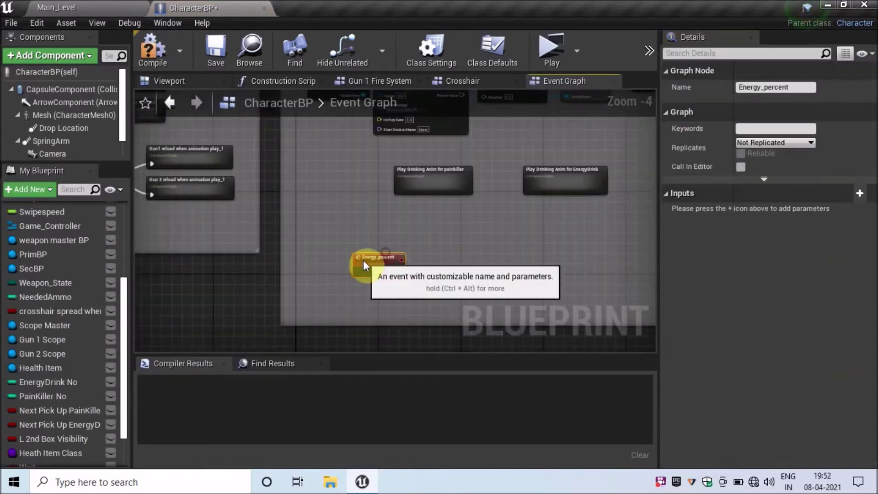
{"action": "scroll", "coordinate": [338, 250], "scroll_direction": "up", "scroll_amount": 4}
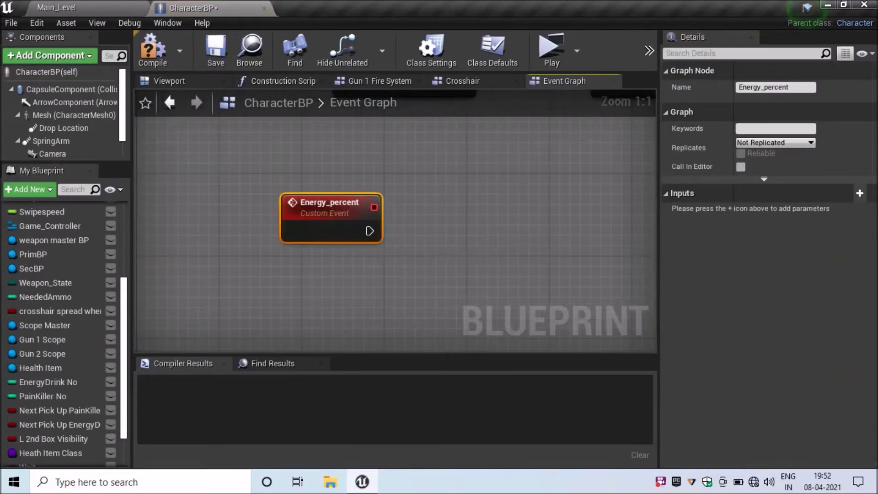
{"action": "right_click_drag", "start_coordinate": [451, 235], "coordinate": [405, 221]}
Step: Place a Branch node and wire Energy_percent's execution output into it
{"action": "left_click", "coordinate": [405, 221]}
{"action": "left_click_drag", "start_coordinate": [440, 232], "coordinate": [434, 207]}
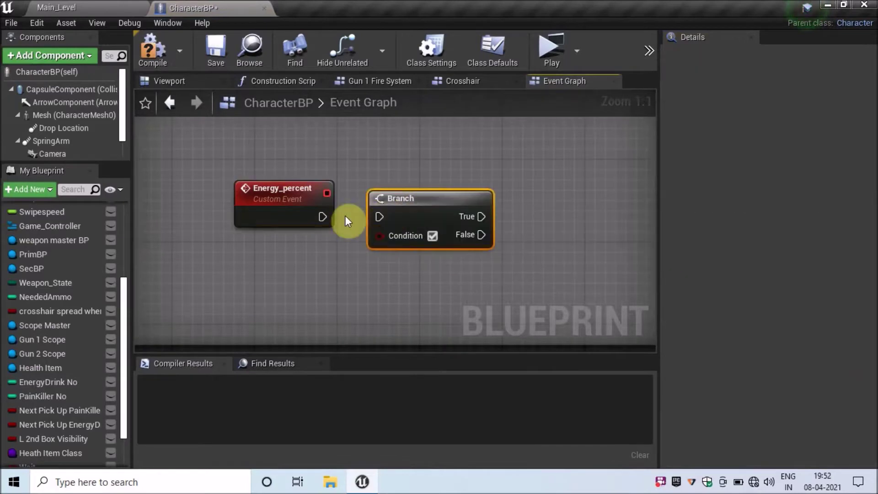
{"action": "left_click_drag", "start_coordinate": [323, 216], "coordinate": [410, 216]}
{"action": "right_click_drag", "start_coordinate": [451, 214], "coordinate": [387, 248]}
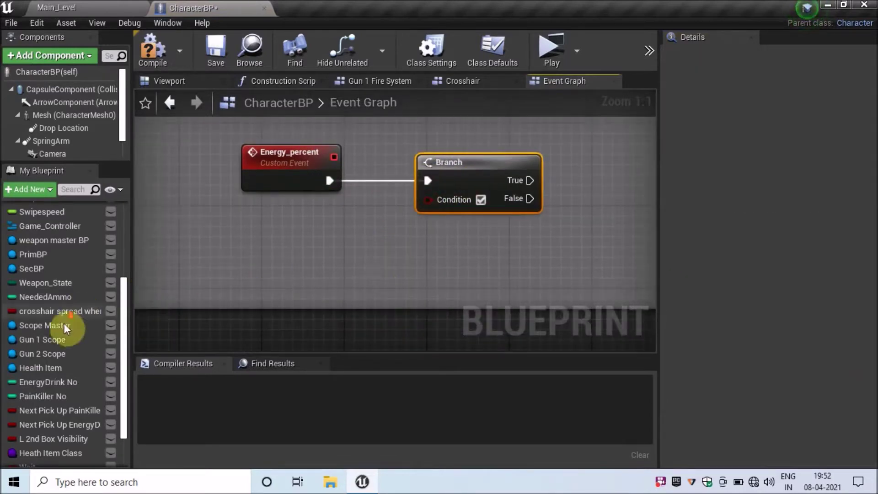
Step: Feed the Branch condition with Health Percent >= 1.0
{"action": "scroll", "coordinate": [64, 325], "scroll_direction": "down", "scroll_amount": 2}
{"action": "mouse_move", "coordinate": [31, 442]}
{"action": "left_mouse_down"}
{"action": "mouse_move", "coordinate": [277, 262]}
{"action": "mouse_move", "coordinate": [180, 243]}
{"action": "left_mouse_up"}
{"action": "right_click_drag", "start_coordinate": [226, 255], "coordinate": [282, 277]}
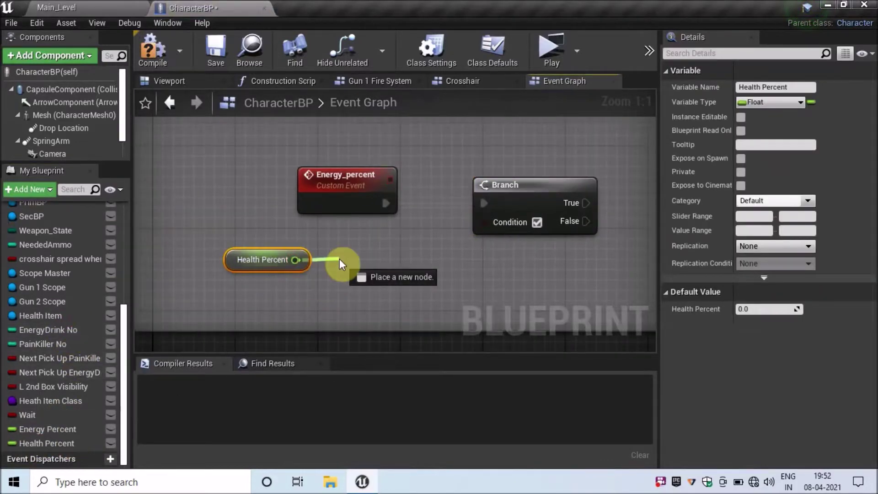
{"action": "left_click_drag", "start_coordinate": [293, 260], "coordinate": [340, 259]}
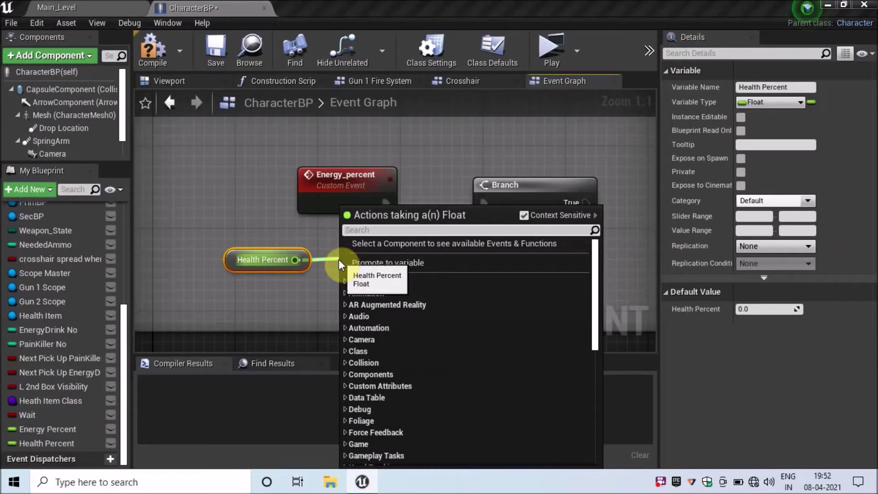
{"action": "left_click", "coordinate": [394, 278]}
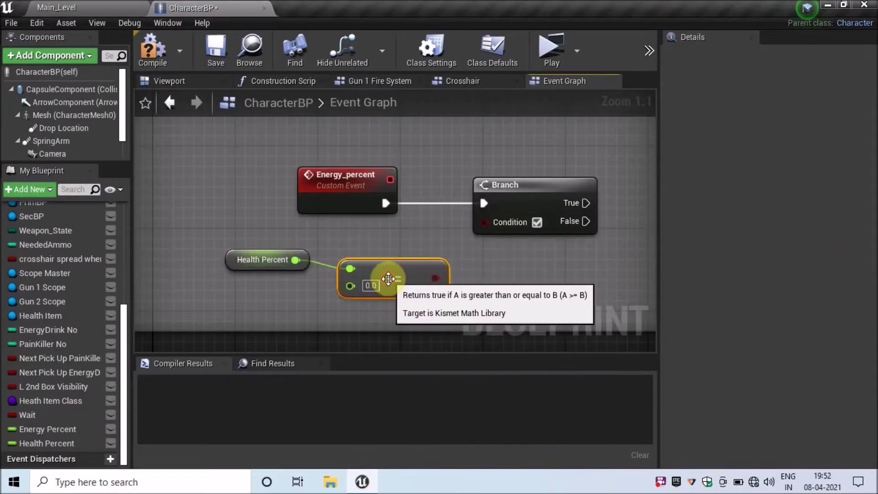
{"action": "left_click_drag", "start_coordinate": [377, 288], "coordinate": [361, 276]}
{"action": "type", "text": "1"}
{"action": "key", "text": "Return"}
{"action": "left_click_drag", "start_coordinate": [425, 268], "coordinate": [493, 221]}
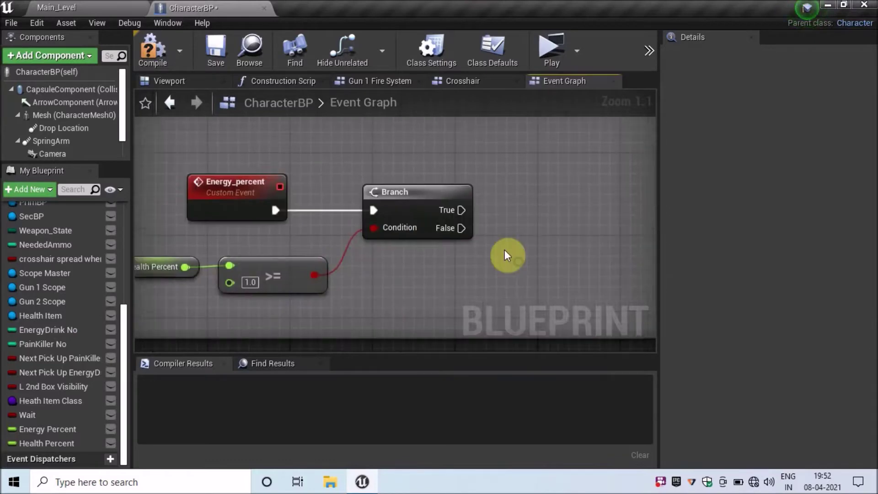
Step: Add a second Branch driven by the first Branch's False output
{"action": "left_click", "coordinate": [551, 222]}
{"action": "mouse_move", "coordinate": [461, 228]}
{"action": "left_mouse_down"}
{"action": "mouse_move", "coordinate": [538, 220]}
{"action": "mouse_move", "coordinate": [570, 206]}
{"action": "left_mouse_up"}
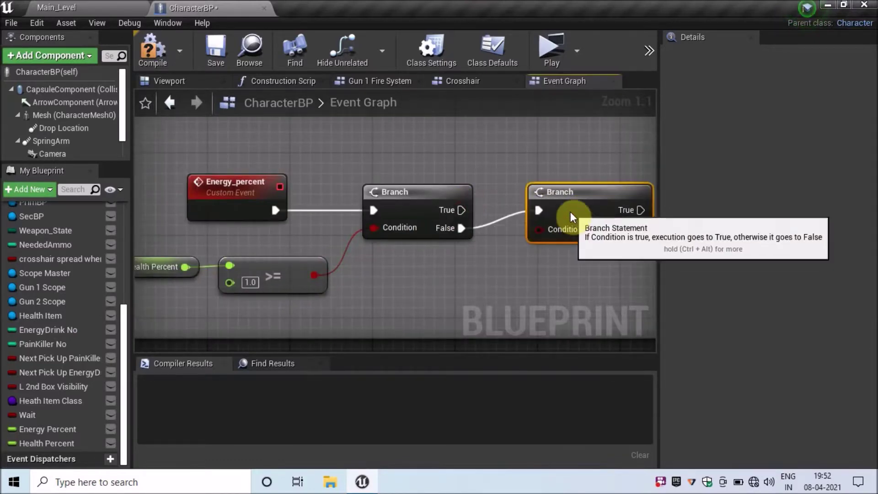
{"action": "right_click_drag", "start_coordinate": [392, 282], "coordinate": [327, 245]}
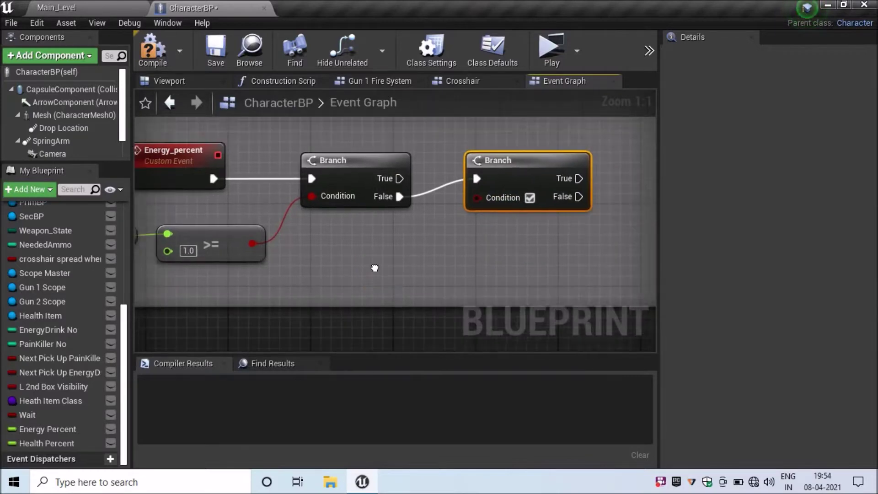
Step: Make the second Branch test Energy Percent > 0.0
{"action": "left_click_drag", "start_coordinate": [54, 430], "coordinate": [318, 252]}
{"action": "left_click", "coordinate": [337, 271]}
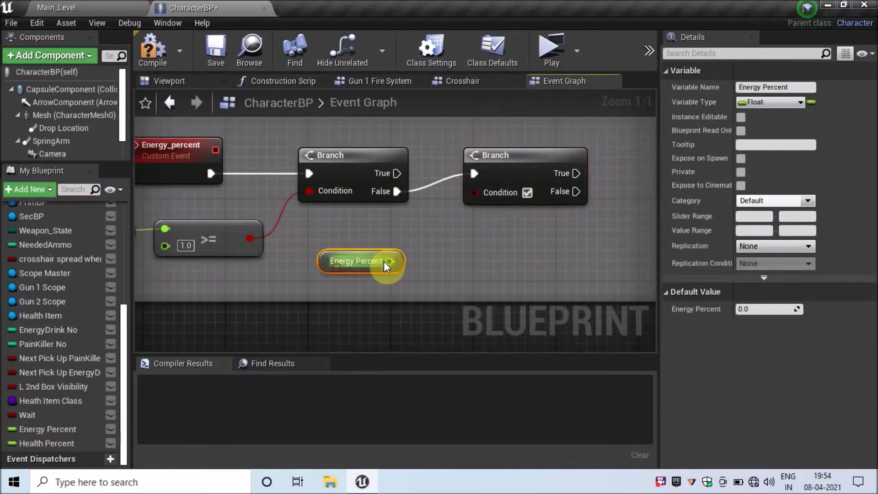
{"action": "left_click_drag", "start_coordinate": [388, 261], "coordinate": [437, 265]}
{"action": "type", "text": ">="}
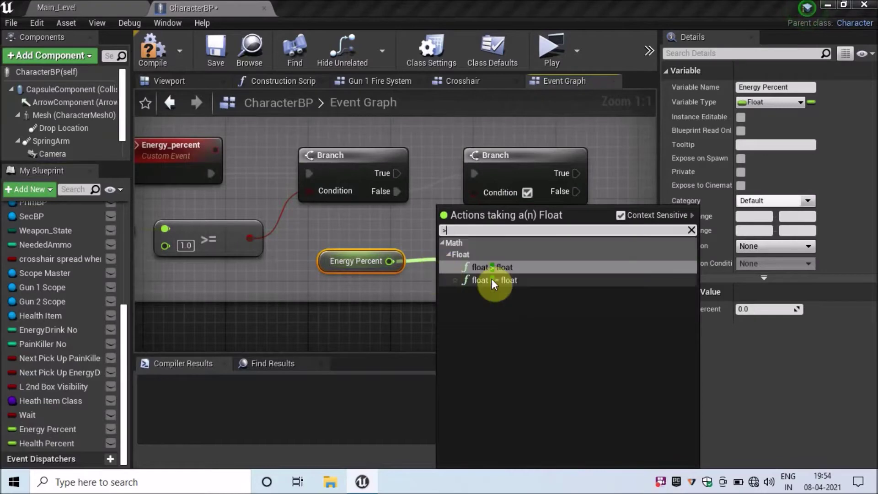
{"action": "left_click", "coordinate": [492, 280]}
{"action": "left_click_drag", "start_coordinate": [516, 269], "coordinate": [507, 231]}
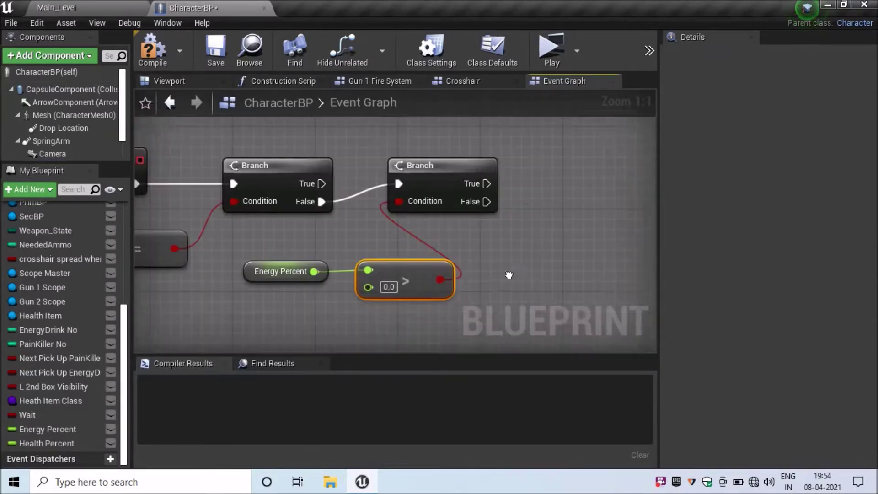
Step: Add a Game Controller getter to the graph, then return to the Main_Level editor
{"action": "scroll", "coordinate": [516, 278], "scroll_direction": "down", "scroll_amount": 1}
{"action": "scroll", "coordinate": [517, 278], "scroll_direction": "down", "scroll_amount": 1}
{"action": "scroll", "coordinate": [410, 260], "scroll_direction": "up", "scroll_amount": 2}
{"action": "right_click_drag", "start_coordinate": [396, 249], "coordinate": [358, 242]}
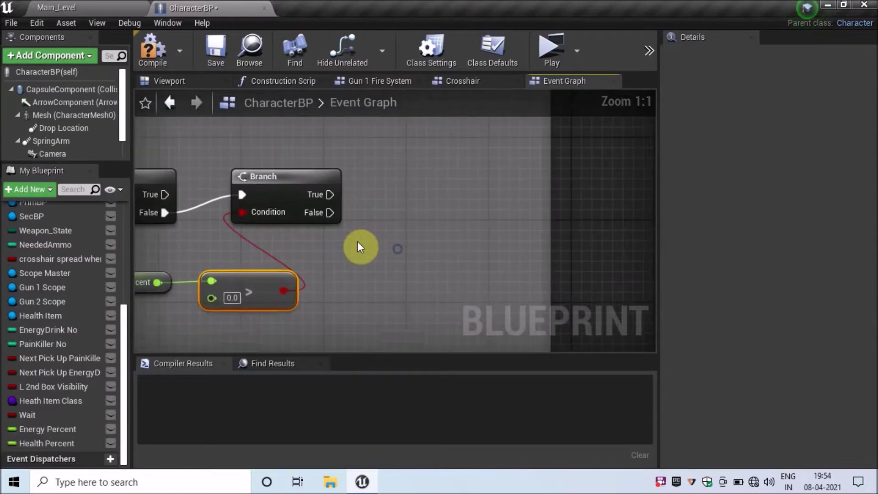
{"action": "scroll", "coordinate": [36, 279], "scroll_direction": "up", "scroll_amount": 3}
{"action": "mouse_move", "coordinate": [47, 297]}
{"action": "left_mouse_down"}
{"action": "mouse_move", "coordinate": [376, 250]}
{"action": "mouse_move", "coordinate": [359, 253]}
{"action": "left_mouse_up"}
{"action": "left_click", "coordinate": [387, 262]}
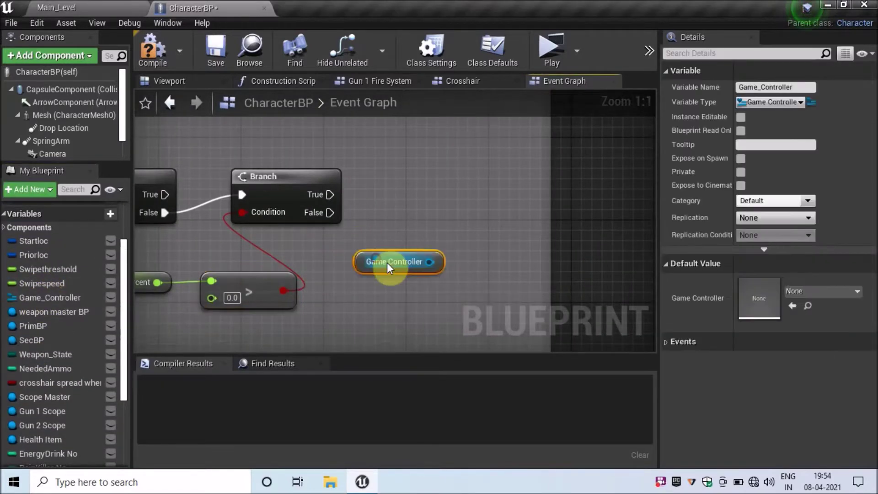
{"action": "right_click_drag", "start_coordinate": [417, 221], "coordinate": [400, 245]}
{"action": "left_click", "coordinate": [133, 7]}
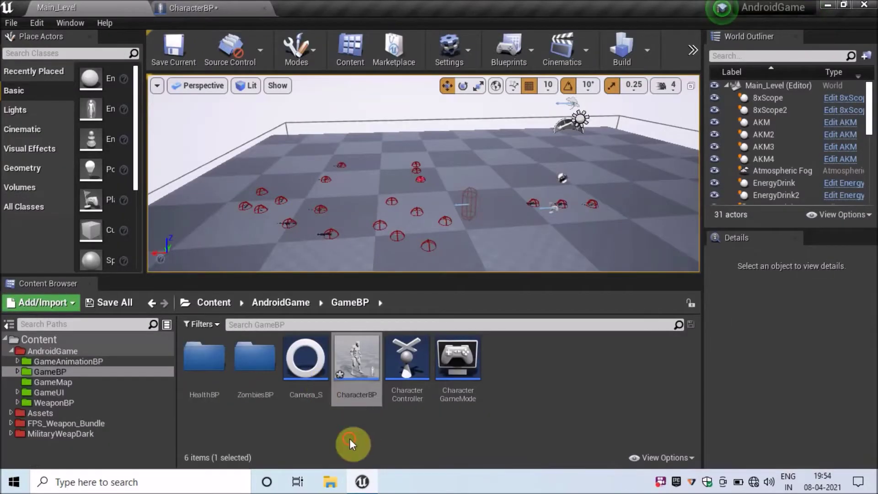
Step: Open the Game_Controller widget from the GameUI folder and zoom to its bars
{"action": "left_click", "coordinate": [82, 391]}
{"action": "double_click", "coordinate": [504, 380]}
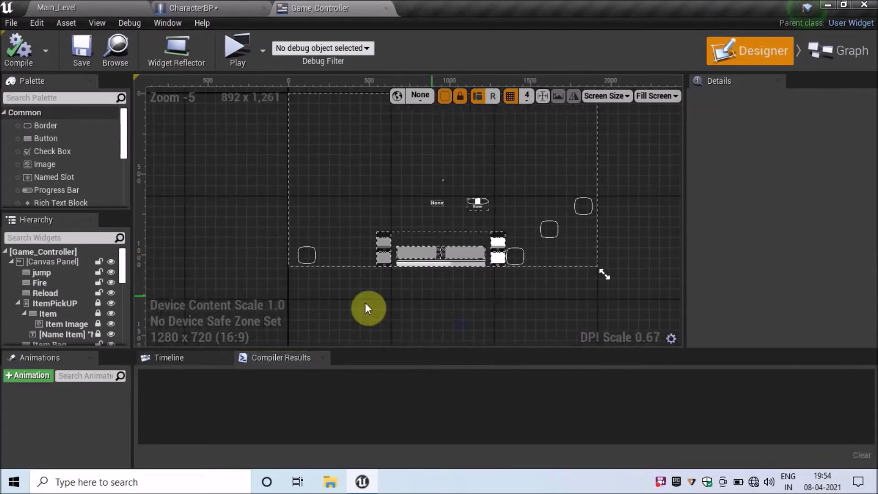
{"action": "scroll", "coordinate": [366, 306], "scroll_direction": "up", "scroll_amount": 6}
{"action": "scroll", "coordinate": [320, 192], "scroll_direction": "up", "scroll_amount": 1}
{"action": "right_click_drag", "start_coordinate": [320, 192], "coordinate": [227, 221]}
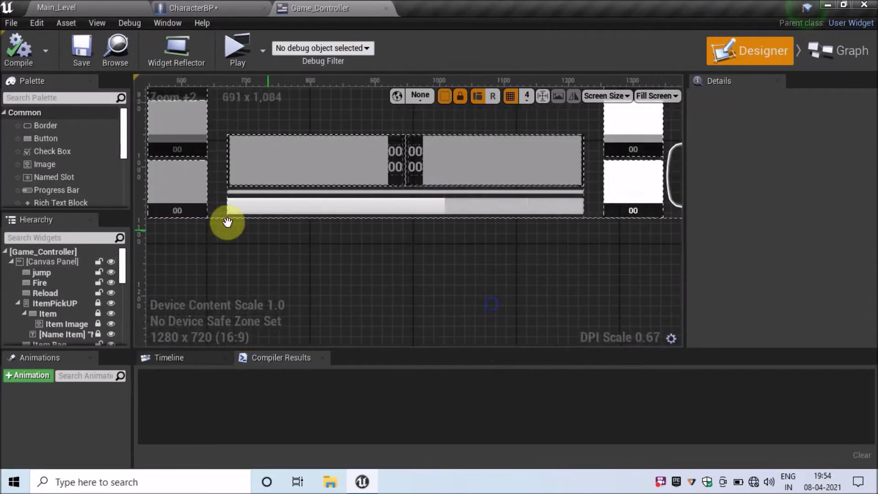
{"action": "scroll", "coordinate": [346, 214], "scroll_direction": "up", "scroll_amount": 2}
{"action": "right_click_drag", "start_coordinate": [345, 213], "coordinate": [344, 274]}
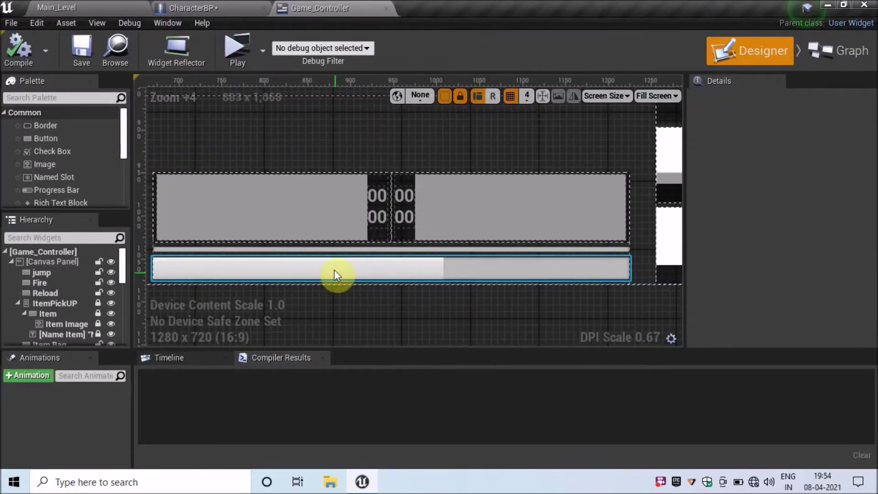
Step: Copy the HealthBar widget's name from Details and return to CharacterBP
{"action": "left_click", "coordinate": [332, 270]}
{"action": "left_click", "coordinate": [78, 331]}
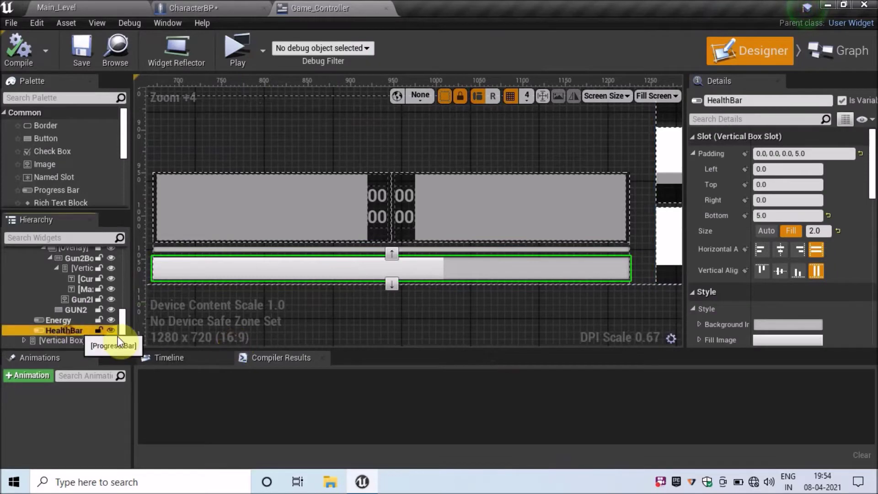
{"action": "left_click", "coordinate": [765, 100]}
{"action": "right_click", "coordinate": [725, 101]}
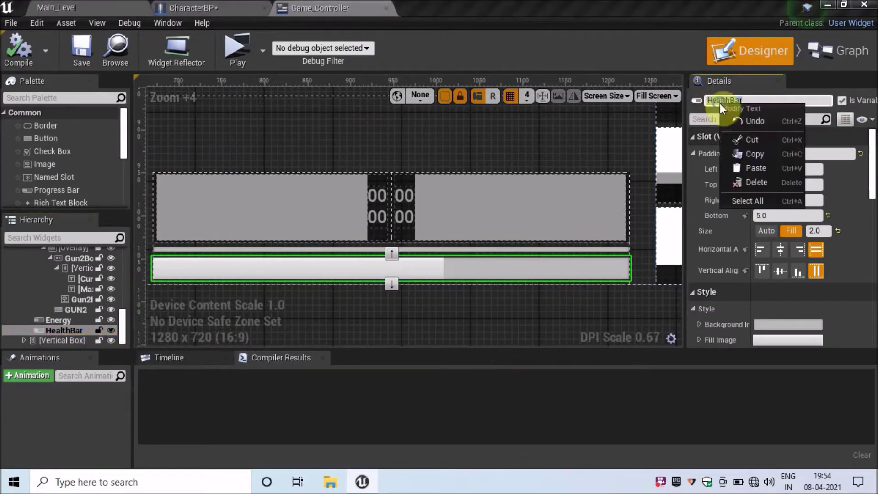
{"action": "left_click", "coordinate": [750, 157]}
{"action": "left_click", "coordinate": [192, 8]}
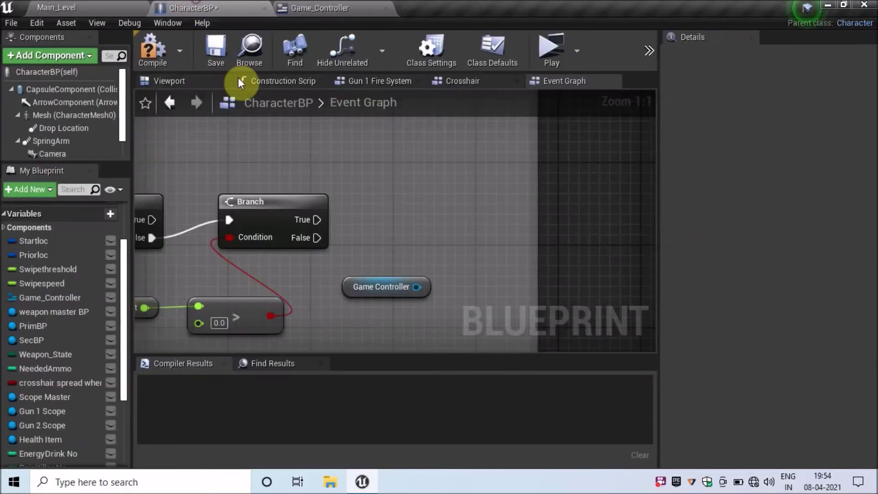
Step: Add a HealthBar getter off the Game Controller node using the pasted name
{"action": "left_click_drag", "start_coordinate": [417, 286], "coordinate": [461, 253]}
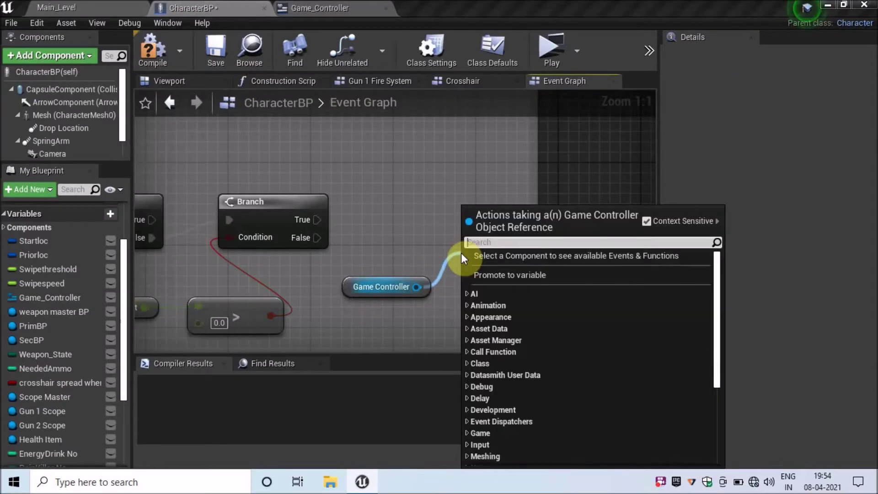
{"action": "key", "text": "ctrl+v"}
{"action": "left_click", "coordinate": [526, 279]}
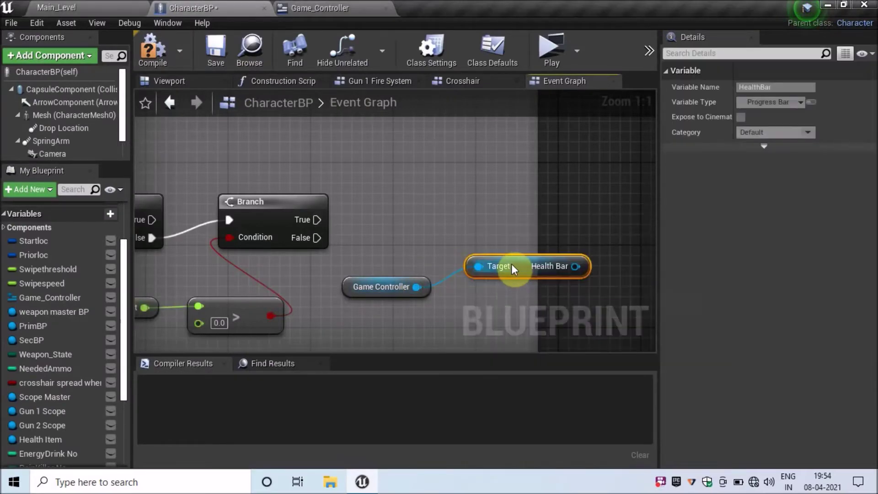
Step: Widen the pick Up Health Item comment box to enclose the new nodes
{"action": "scroll", "coordinate": [532, 250], "scroll_direction": "down", "scroll_amount": 4}
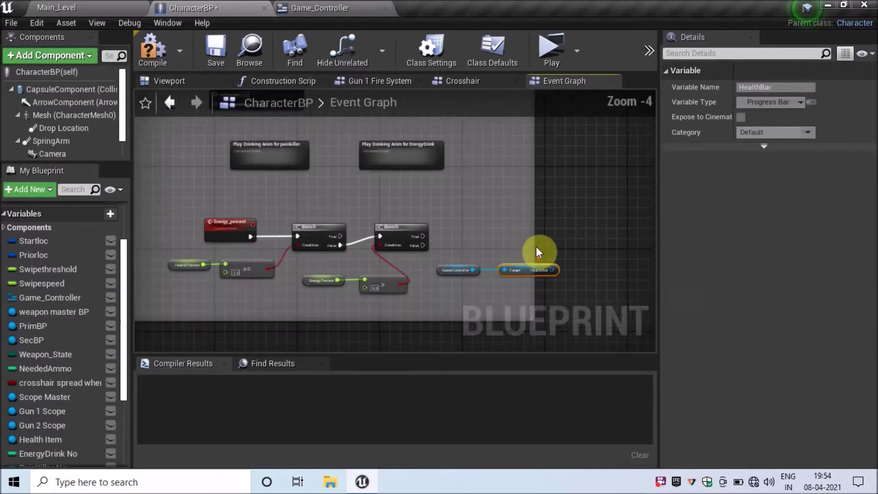
{"action": "scroll", "coordinate": [555, 228], "scroll_direction": "down", "scroll_amount": 3}
{"action": "right_click_drag", "start_coordinate": [555, 229], "coordinate": [482, 261]}
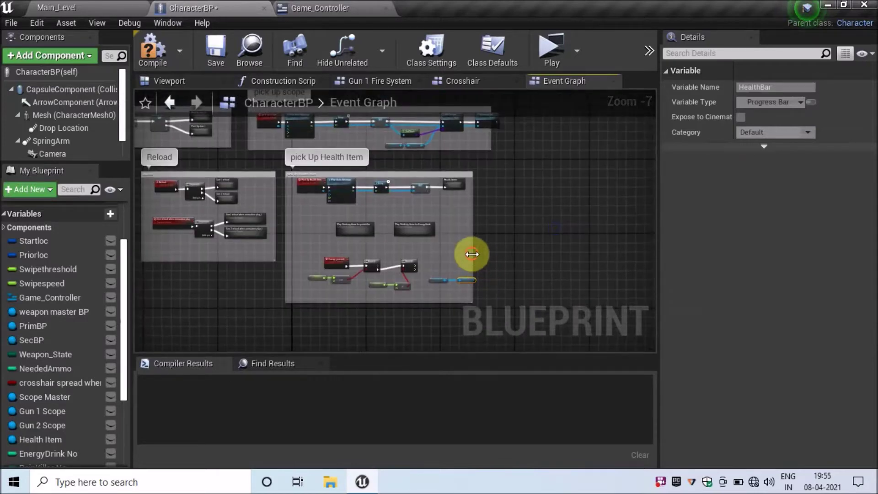
{"action": "left_click_drag", "start_coordinate": [474, 253], "coordinate": [600, 245]}
{"action": "scroll", "coordinate": [432, 283], "scroll_direction": "up", "scroll_amount": 5}
{"action": "scroll", "coordinate": [435, 246], "scroll_direction": "up", "scroll_amount": 2}
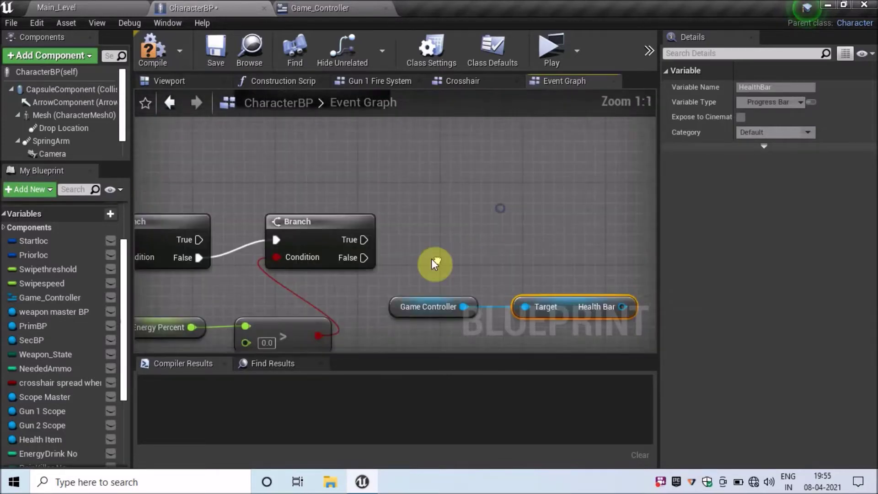
Step: Add a 0.2-second Delay after the second Branch's True output
{"action": "left_click_drag", "start_coordinate": [363, 240], "coordinate": [422, 237]}
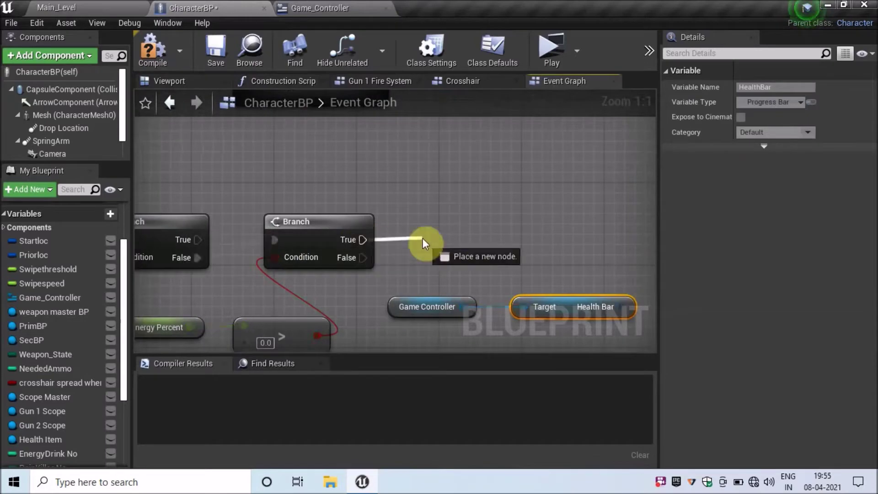
{"action": "type", "text": "delay"}
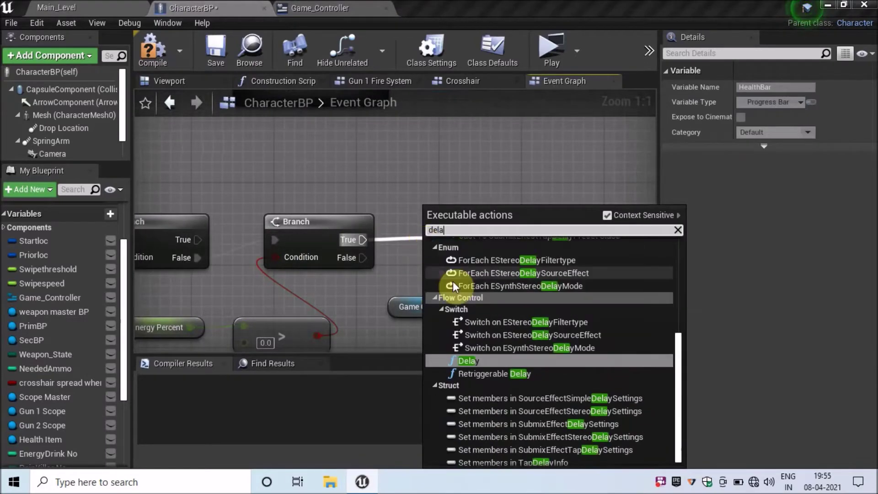
{"action": "left_click", "coordinate": [481, 352]}
Step: Add a Set Percent node on Health Bar, executed after the Delay
{"action": "mouse_move", "coordinate": [579, 328]}
{"action": "right_mouse_down"}
{"action": "mouse_move", "coordinate": [544, 284]}
{"action": "mouse_move", "coordinate": [470, 293]}
{"action": "right_mouse_up"}
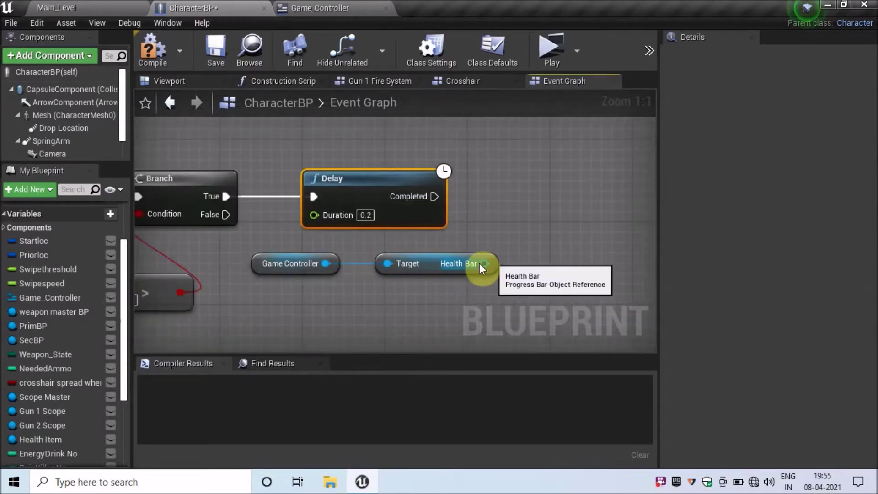
{"action": "left_click_drag", "start_coordinate": [484, 264], "coordinate": [513, 247]}
{"action": "type", "text": "set"}
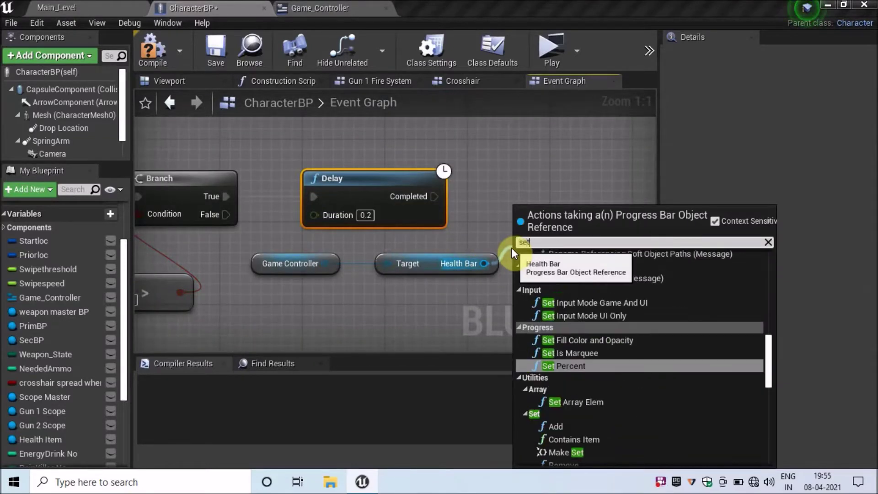
{"action": "type", "text": " per"}
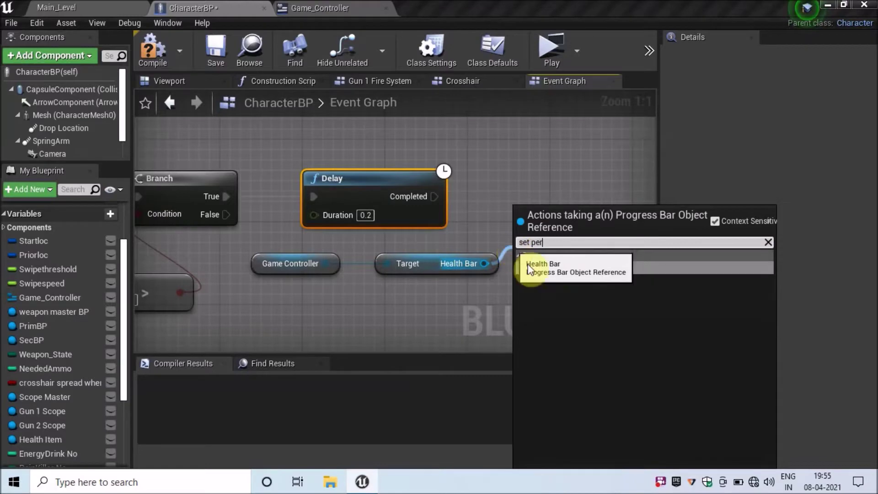
{"action": "key", "text": "Return"}
{"action": "left_click_drag", "start_coordinate": [575, 207], "coordinate": [575, 155]}
{"action": "left_click_drag", "start_coordinate": [434, 196], "coordinate": [521, 198]}
{"action": "right_click_drag", "start_coordinate": [523, 202], "coordinate": [537, 155]}
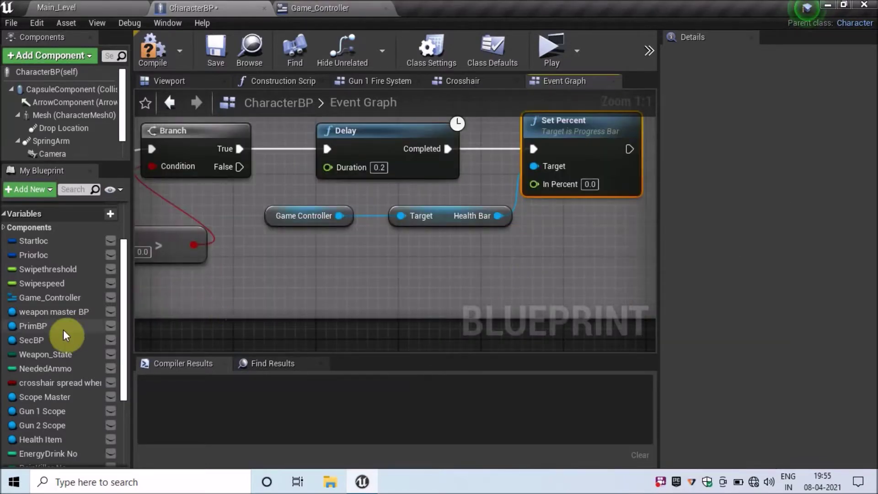
{"action": "scroll", "coordinate": [45, 406], "scroll_direction": "down", "scroll_amount": 5}
Step: Feed Set Percent's In Percent with Health Percent + 0.01
{"action": "mouse_move", "coordinate": [51, 443]}
{"action": "left_mouse_down"}
{"action": "mouse_move", "coordinate": [334, 247]}
{"action": "mouse_move", "coordinate": [345, 262]}
{"action": "left_mouse_up"}
{"action": "left_click", "coordinate": [347, 263]}
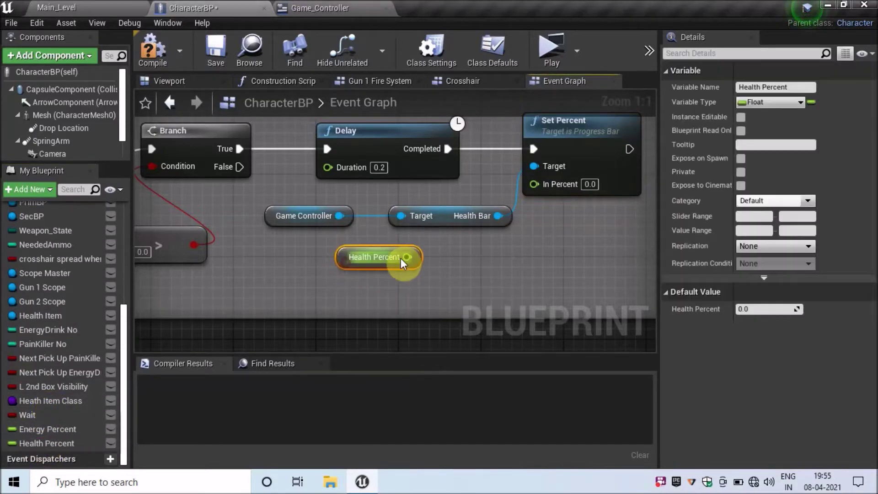
{"action": "left_click_drag", "start_coordinate": [407, 257], "coordinate": [474, 252]}
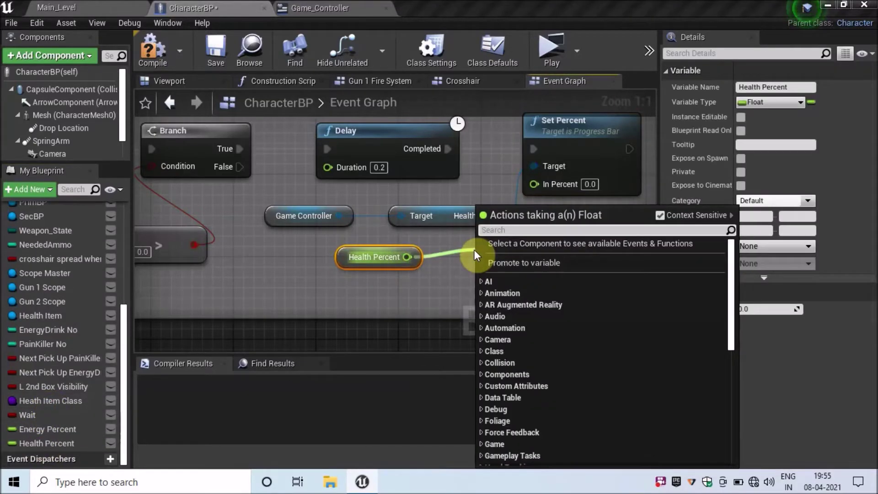
{"action": "type", "text": "*"}
{"action": "left_click", "coordinate": [523, 278]}
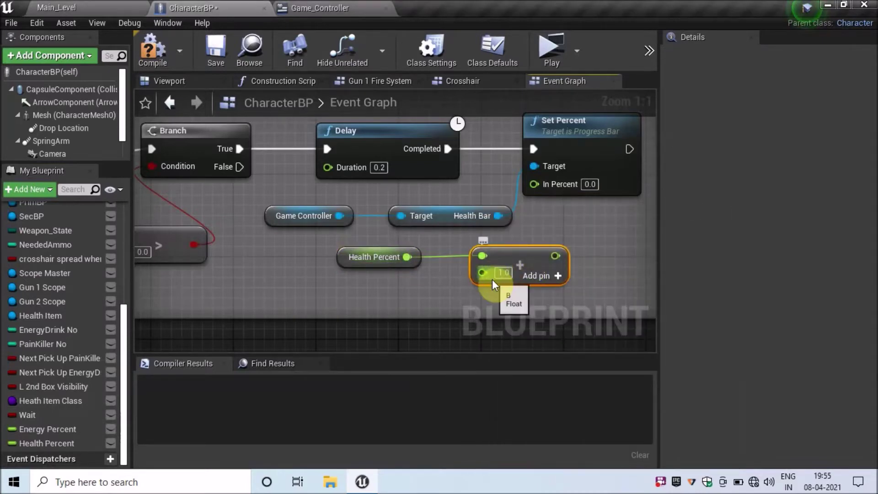
{"action": "left_click", "coordinate": [502, 273]}
{"action": "key", "text": "BackSpace"}
{"action": "type", "text": "0.01"}
{"action": "left_click", "coordinate": [446, 295]}
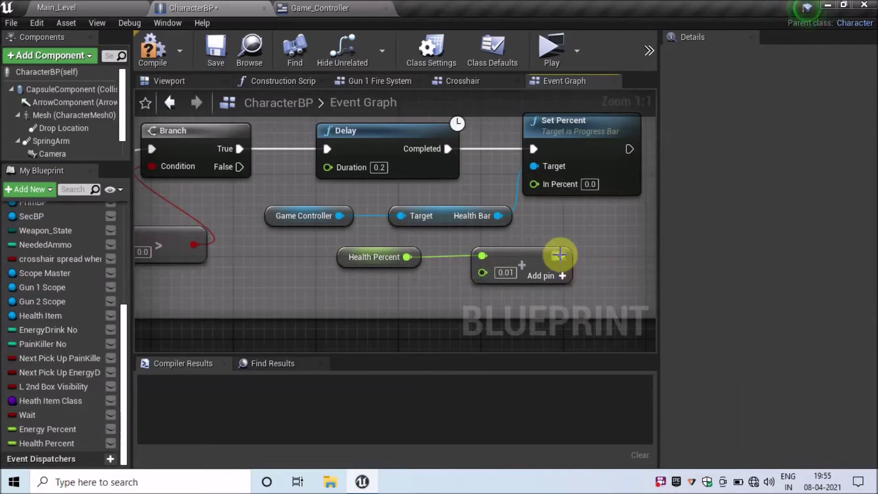
{"action": "left_click_drag", "start_coordinate": [558, 255], "coordinate": [534, 184]}
{"action": "right_click_drag", "start_coordinate": [602, 239], "coordinate": [405, 301]}
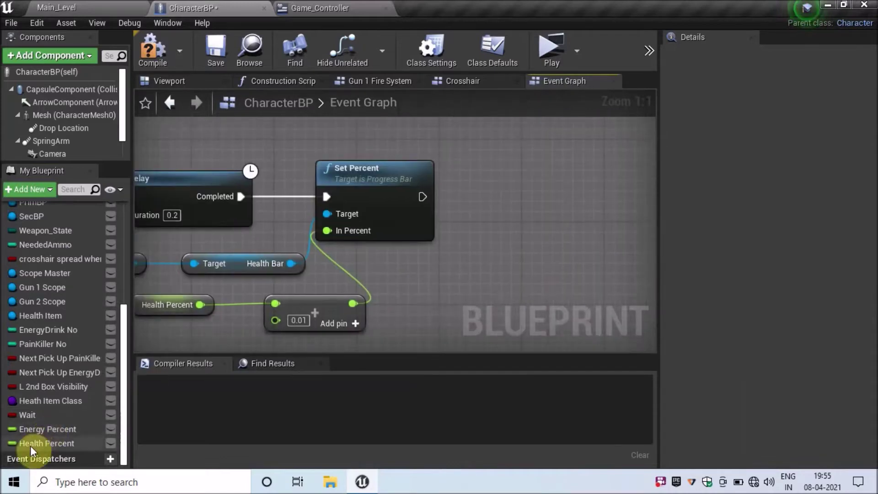
Step: Add a SET Health Percent node after Set Percent, storing the same sum
{"action": "left_click_drag", "start_coordinate": [36, 441], "coordinate": [424, 193]}
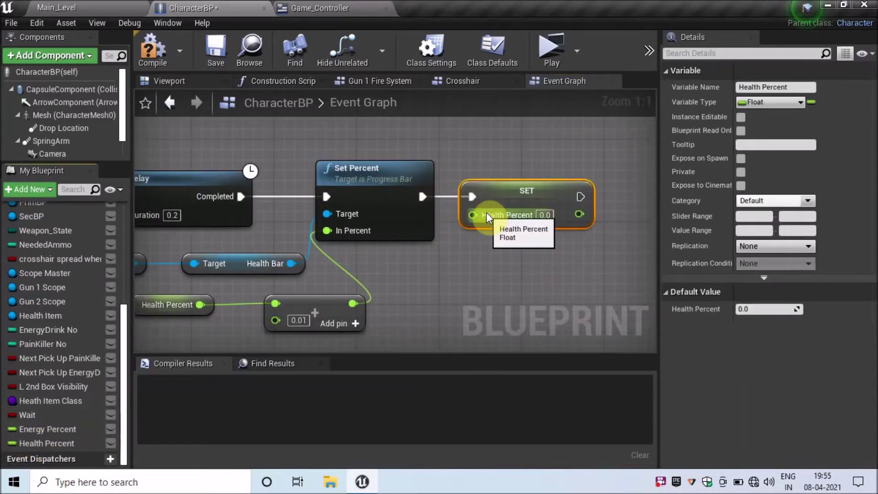
{"action": "left_click_drag", "start_coordinate": [487, 212], "coordinate": [353, 302]}
{"action": "right_click_drag", "start_coordinate": [407, 269], "coordinate": [467, 273]}
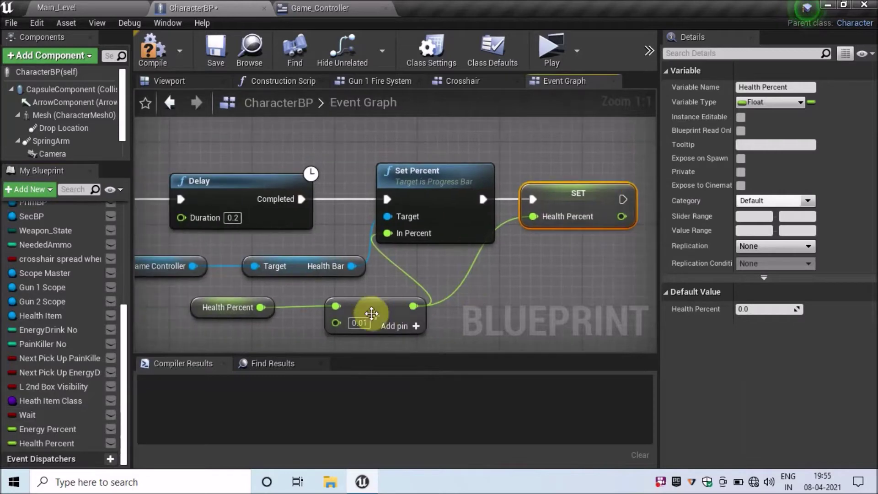
Step: Tidy the SET wire with a reroute point
{"action": "mouse_move", "coordinate": [214, 338]}
{"action": "left_mouse_down"}
{"action": "mouse_move", "coordinate": [363, 292]}
{"action": "mouse_move", "coordinate": [317, 292]}
{"action": "left_mouse_up"}
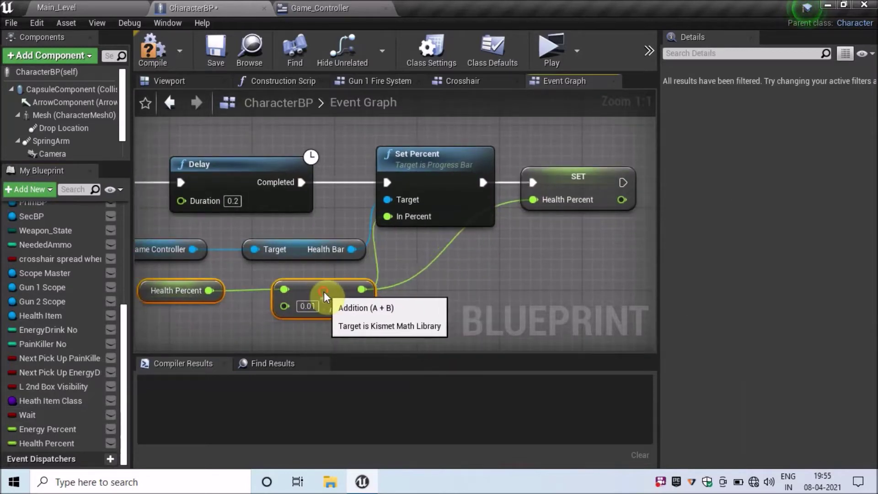
{"action": "left_click", "coordinate": [463, 251]}
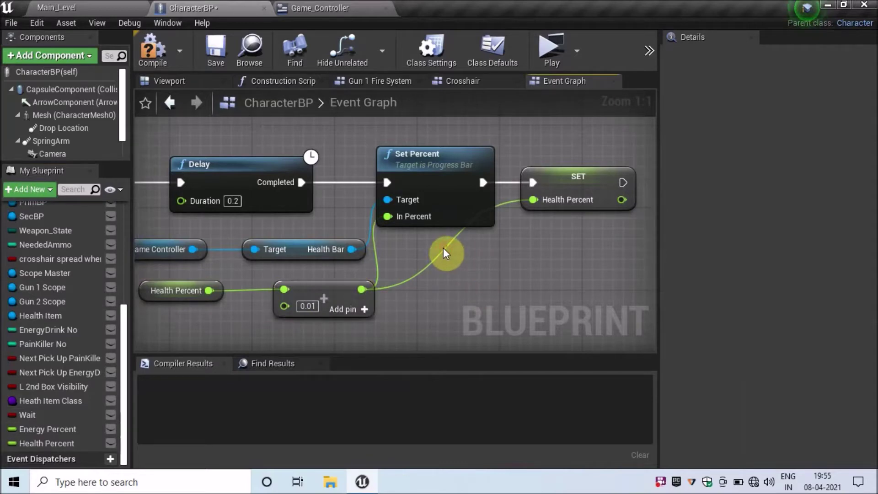
{"action": "double_click", "coordinate": [444, 247]}
{"action": "mouse_move", "coordinate": [446, 247]}
{"action": "left_mouse_down"}
{"action": "mouse_move", "coordinate": [492, 286]}
{"action": "mouse_move", "coordinate": [519, 286]}
{"action": "left_mouse_up"}
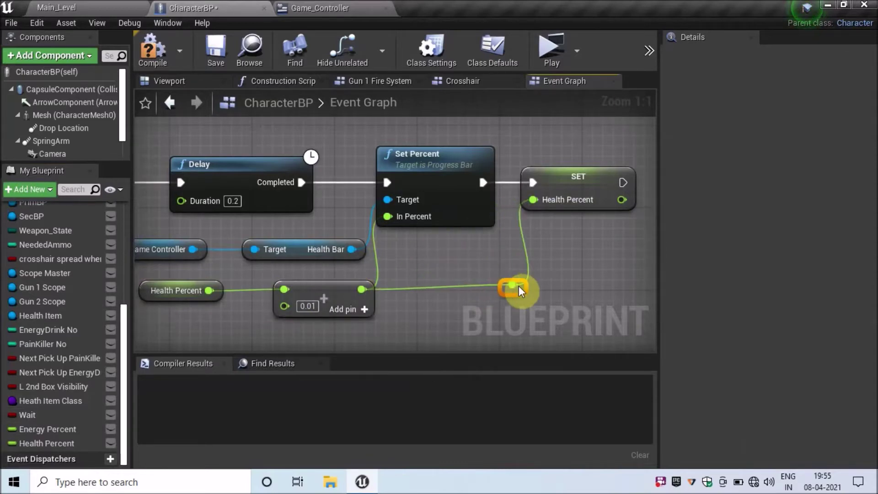
{"action": "left_click", "coordinate": [611, 274]}
{"action": "mouse_move", "coordinate": [611, 274]}
{"action": "right_mouse_down"}
{"action": "mouse_move", "coordinate": [504, 284]}
{"action": "mouse_move", "coordinate": [336, 270]}
{"action": "right_mouse_up"}
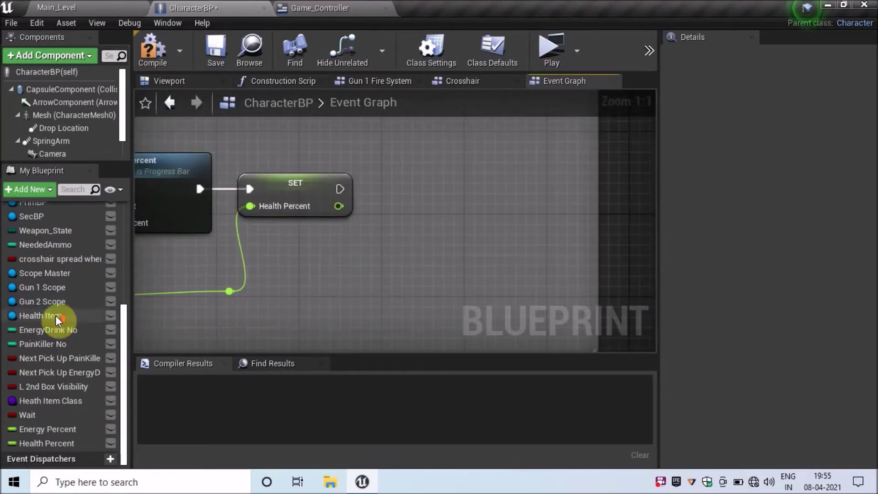
Step: Place another Game_Controller getter in the CharacterBP graph
{"action": "scroll", "coordinate": [56, 315], "scroll_direction": "up", "scroll_amount": 3}
{"action": "mouse_move", "coordinate": [50, 277]}
{"action": "left_mouse_down"}
{"action": "mouse_move", "coordinate": [290, 273]}
{"action": "mouse_move", "coordinate": [295, 262]}
{"action": "left_mouse_up"}
{"action": "left_click", "coordinate": [333, 279]}
{"action": "left_click_drag", "start_coordinate": [385, 277], "coordinate": [427, 277]}
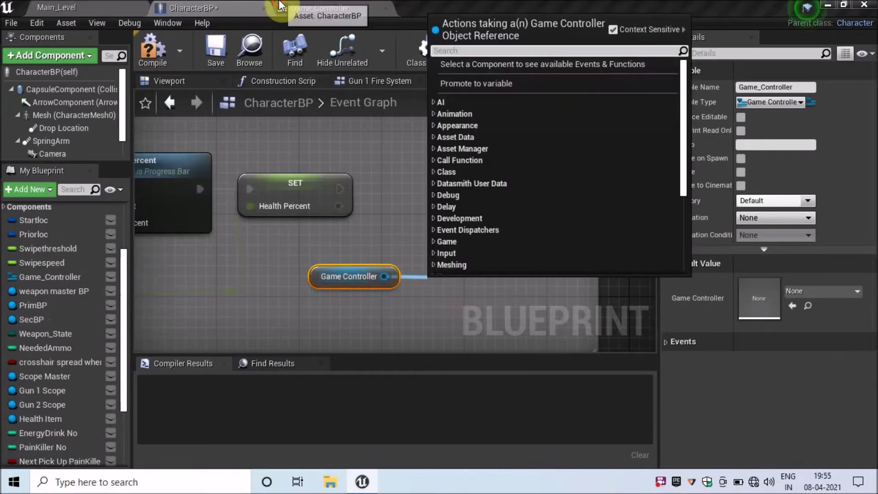
Step: Copy the Energy bar's name from the Game_Controller widget designer
{"action": "left_click", "coordinate": [320, 8]}
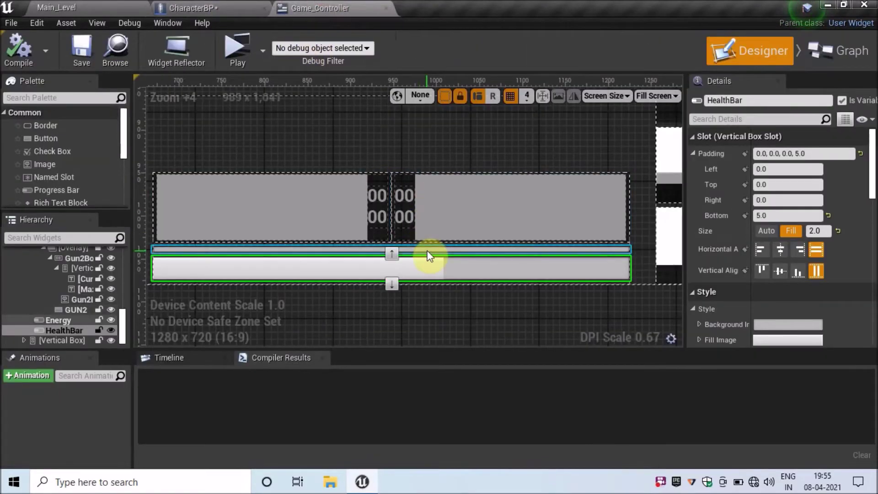
{"action": "left_click", "coordinate": [427, 250]}
{"action": "double_click", "coordinate": [713, 100]}
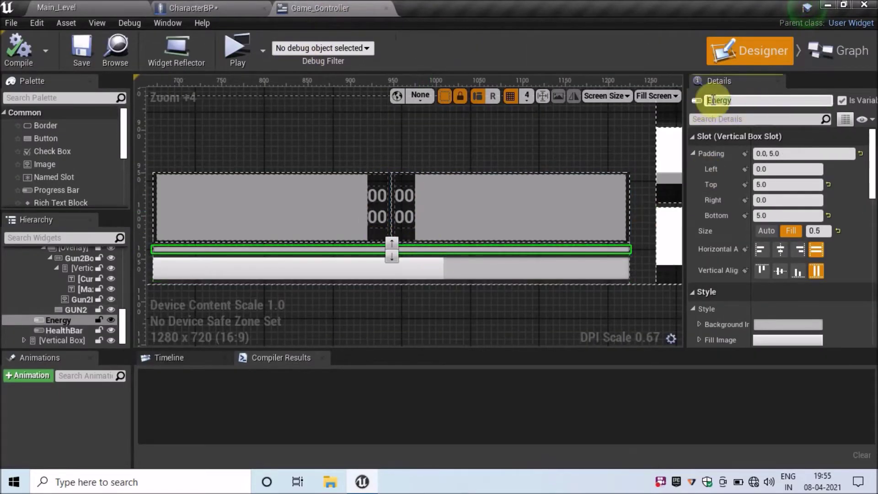
{"action": "right_click", "coordinate": [716, 103]}
{"action": "left_click", "coordinate": [732, 151]}
{"action": "left_click", "coordinate": [215, 8]}
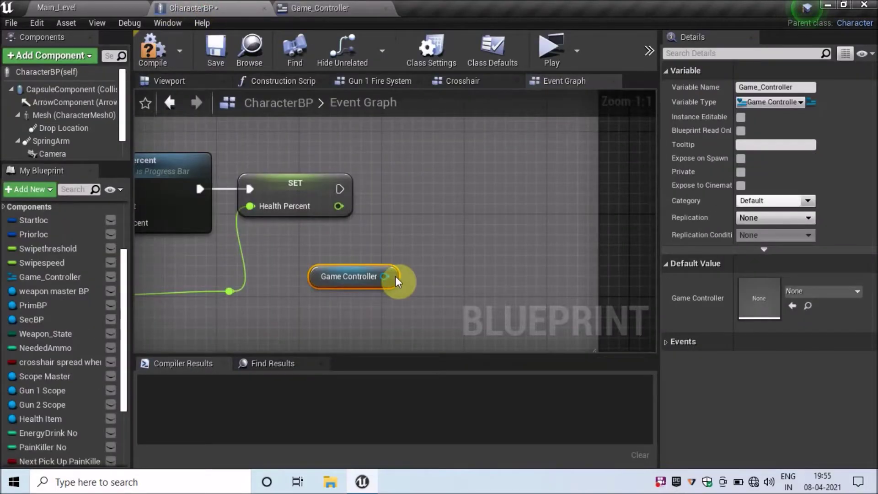
Step: Get Energy from Game Controller and chain its Set Percent after SET Health Percent
{"action": "left_click_drag", "start_coordinate": [386, 276], "coordinate": [422, 285]}
{"action": "key", "text": "ctrl+v"}
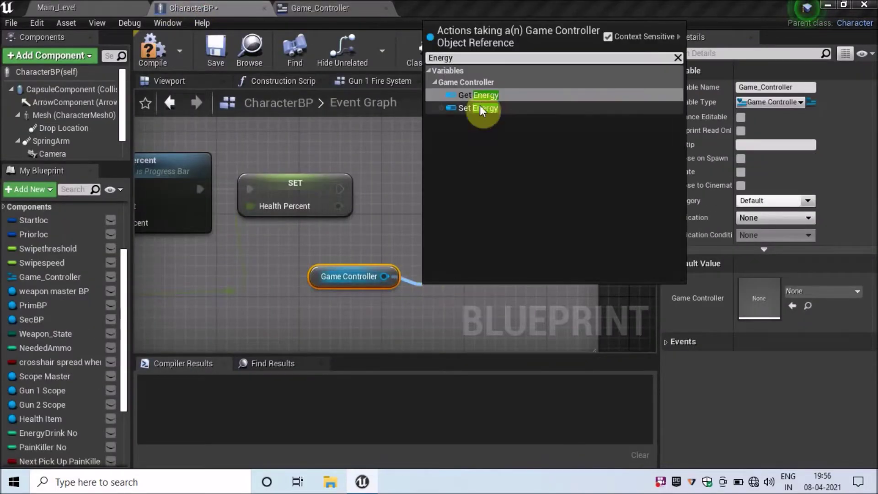
{"action": "key", "text": "Return"}
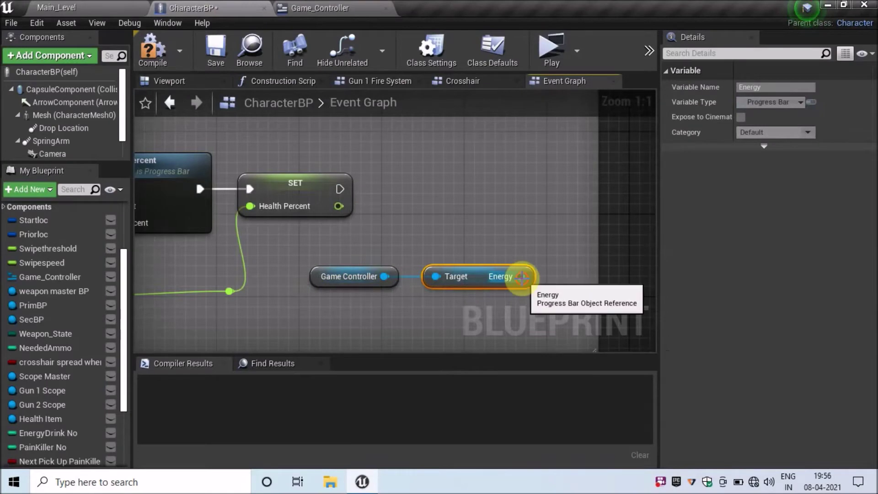
{"action": "left_click_drag", "start_coordinate": [520, 276], "coordinate": [552, 232]}
{"action": "type", "text": "set p"}
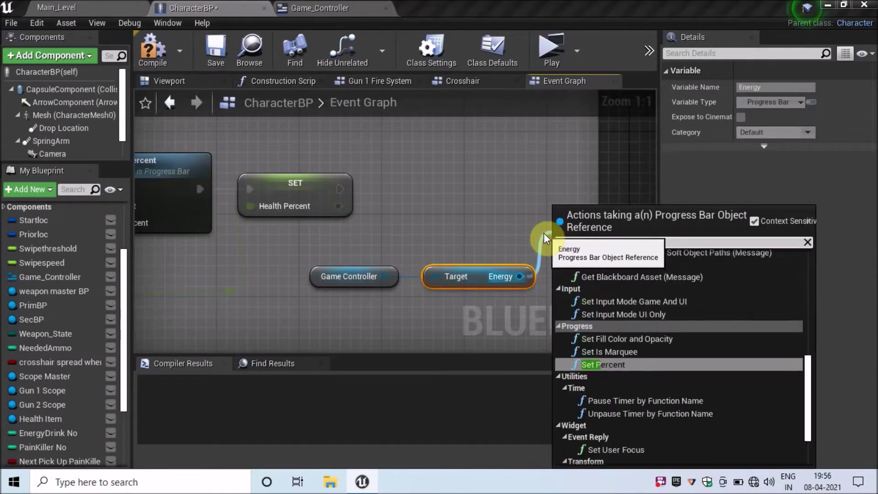
{"action": "type", "text": "er"}
{"action": "left_click", "coordinate": [597, 265]}
{"action": "left_click_drag", "start_coordinate": [590, 273], "coordinate": [580, 180]}
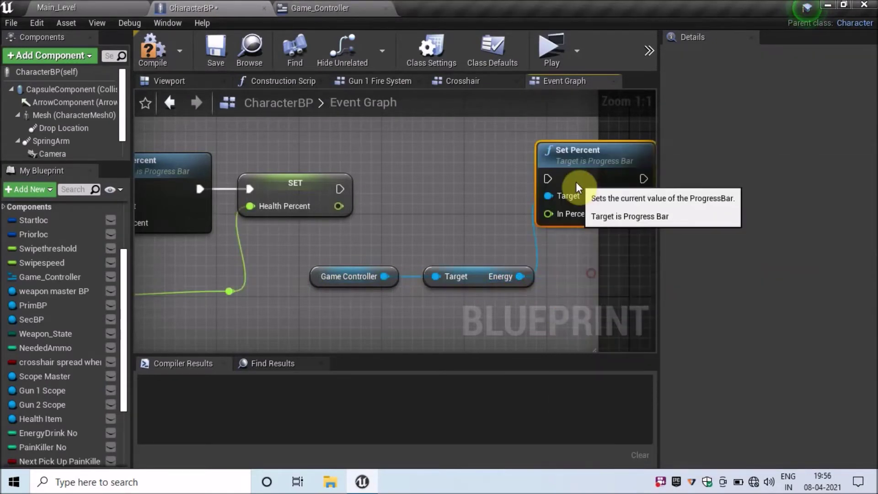
{"action": "left_click_drag", "start_coordinate": [339, 189], "coordinate": [547, 178]}
{"action": "left_click_drag", "start_coordinate": [602, 178], "coordinate": [508, 200]}
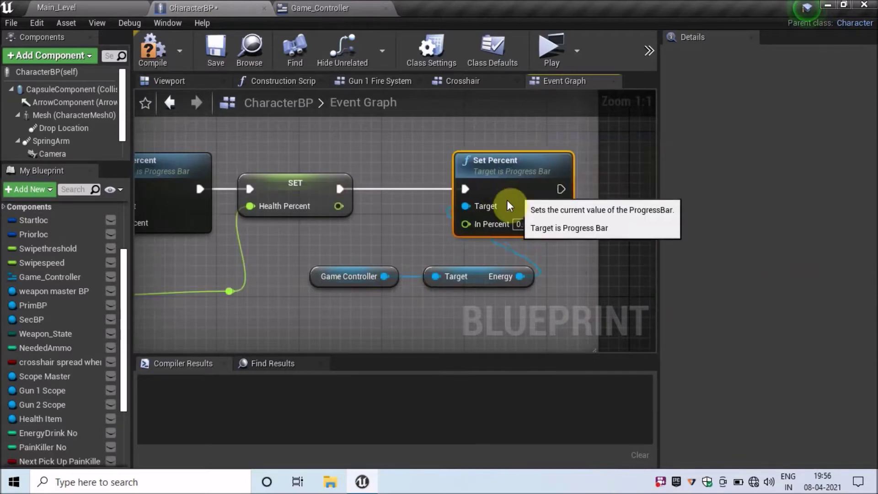
Step: Rearrange the Game Controller, Energy and Set Percent nodes, and add an Energy Percent getter
{"action": "right_click_drag", "start_coordinate": [548, 222], "coordinate": [574, 209]}
{"action": "left_click_drag", "start_coordinate": [562, 247], "coordinate": [450, 282]}
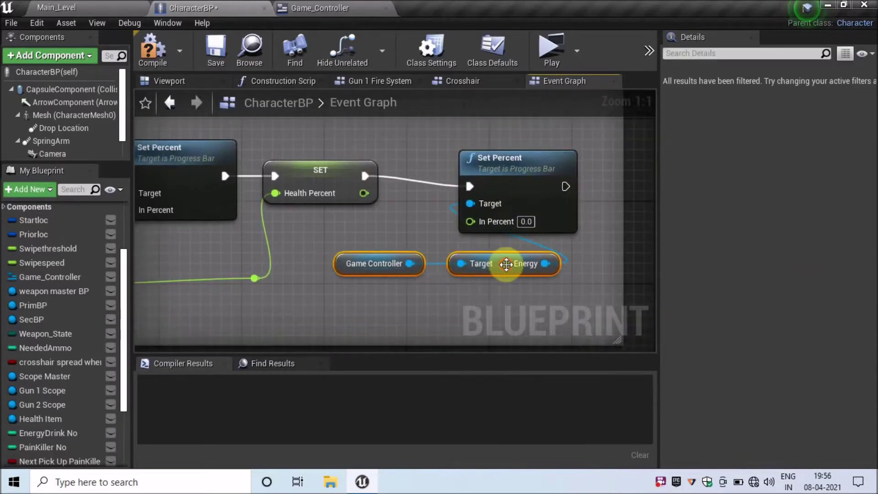
{"action": "left_click_drag", "start_coordinate": [492, 264], "coordinate": [440, 263]}
{"action": "left_click_drag", "start_coordinate": [516, 193], "coordinate": [572, 180]}
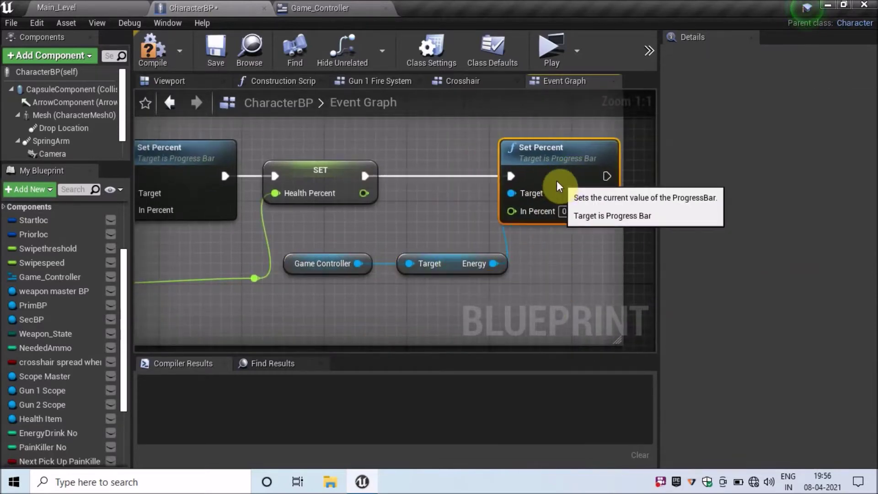
{"action": "right_click_drag", "start_coordinate": [573, 245], "coordinate": [462, 251]}
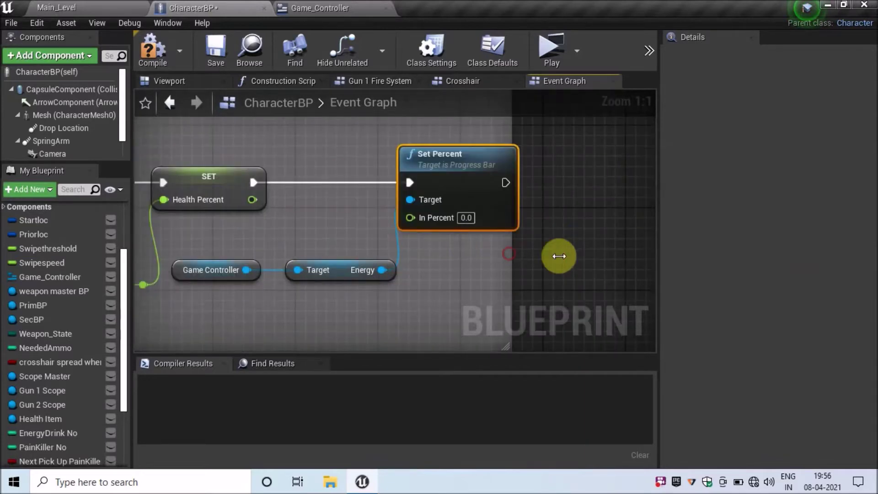
{"action": "right_click_drag", "start_coordinate": [210, 310], "coordinate": [340, 286]}
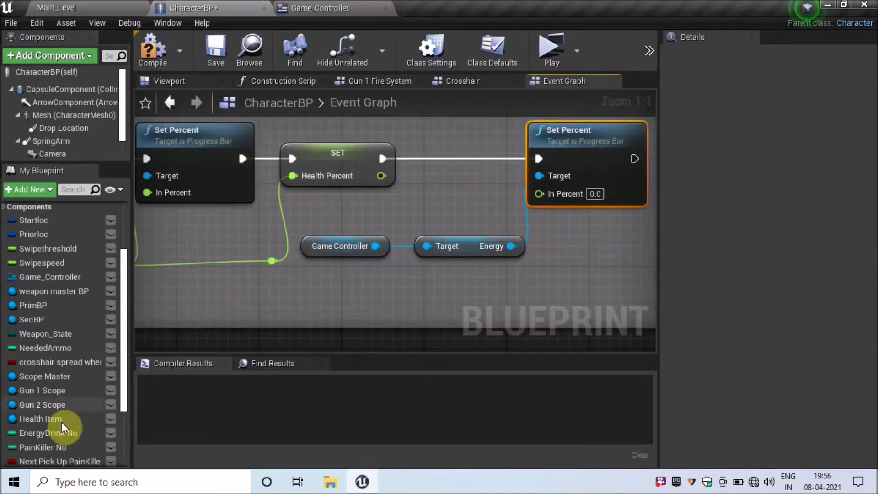
{"action": "scroll", "coordinate": [59, 422], "scroll_direction": "down", "scroll_amount": 5}
{"action": "left_click_drag", "start_coordinate": [48, 429], "coordinate": [435, 275]}
Step: Add an Energy Percent getter feeding a float subtraction node with B set to 0.01
{"action": "left_click", "coordinate": [471, 290]}
{"action": "right_click_drag", "start_coordinate": [598, 275], "coordinate": [435, 294]}
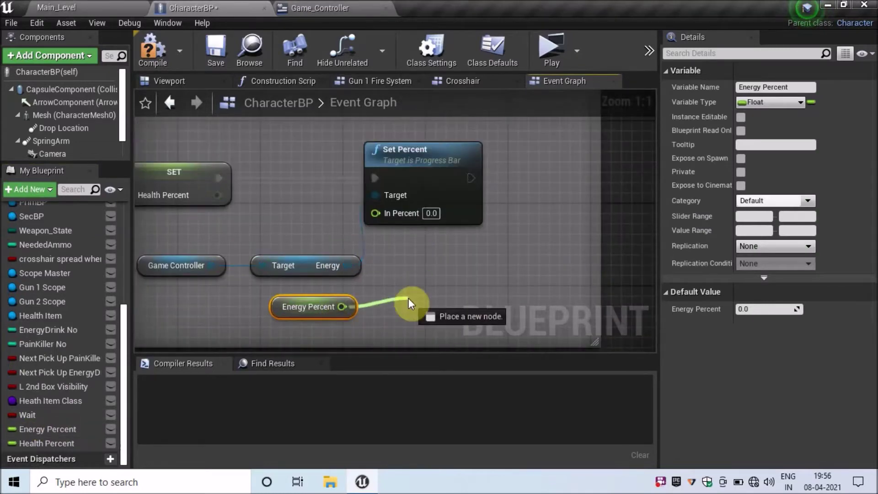
{"action": "left_click_drag", "start_coordinate": [341, 306], "coordinate": [408, 299]}
{"action": "type", "text": "-"}
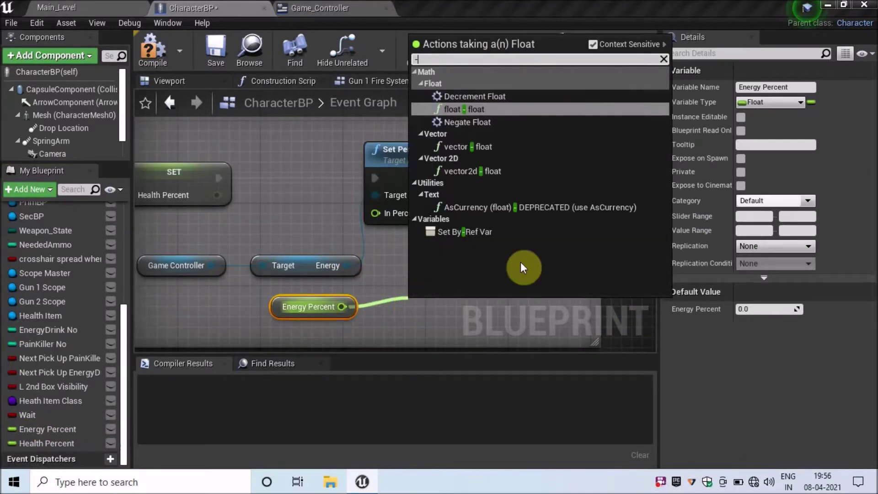
{"action": "left_click", "coordinate": [503, 106]}
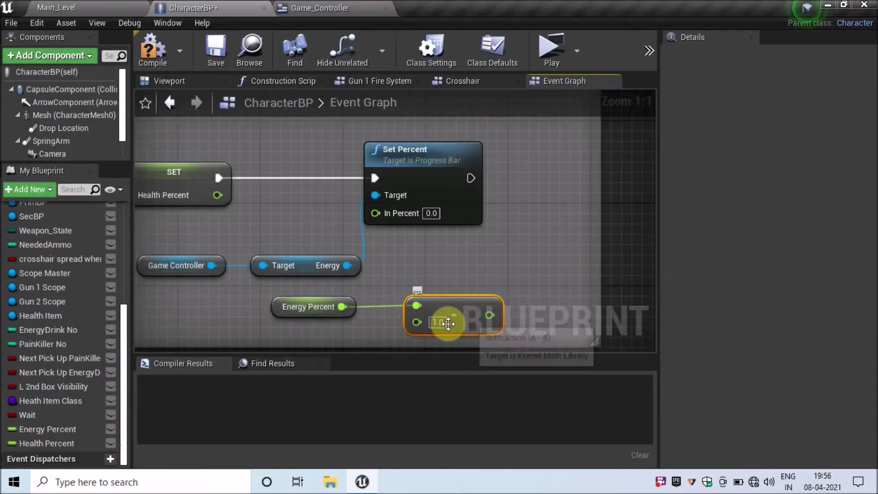
{"action": "left_click", "coordinate": [438, 323]}
{"action": "type", "text": "0.01"}
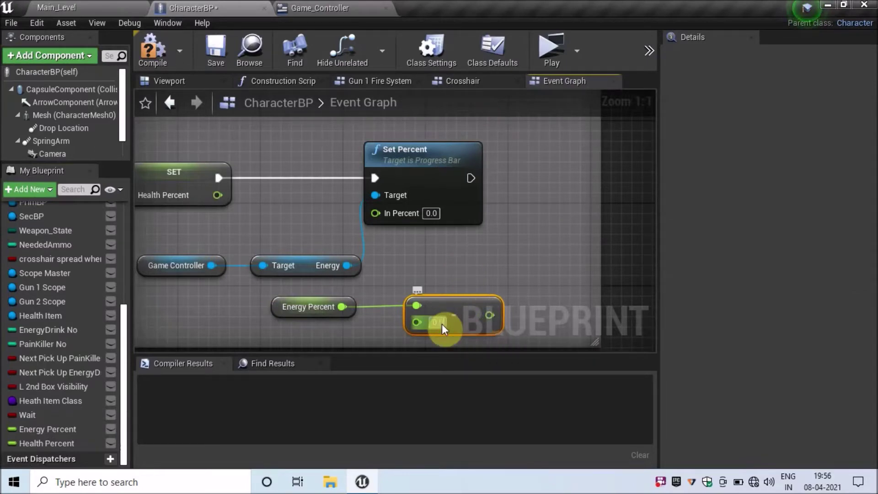
{"action": "left_click", "coordinate": [572, 252]}
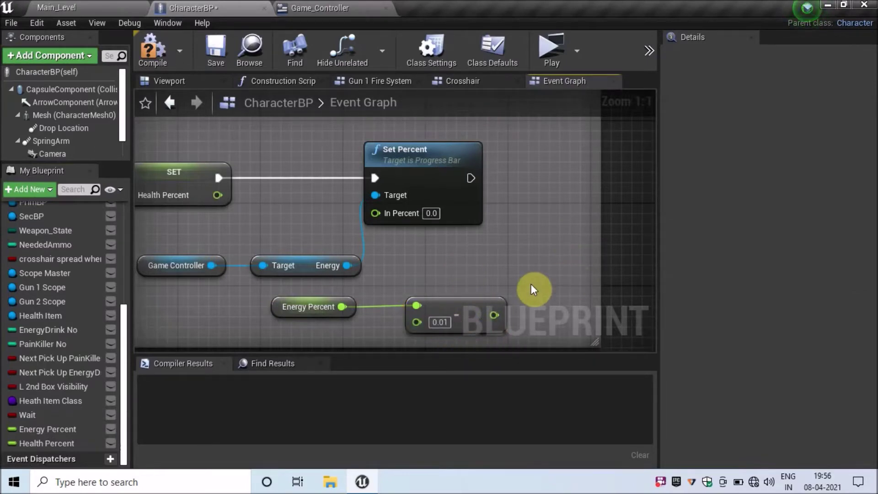
Step: Wire the subtraction result into the energy bar's In Percent and move both nodes under Set Percent
{"action": "right_click_drag", "start_coordinate": [531, 284], "coordinate": [459, 290]}
{"action": "left_click_drag", "start_coordinate": [431, 319], "coordinate": [330, 220]}
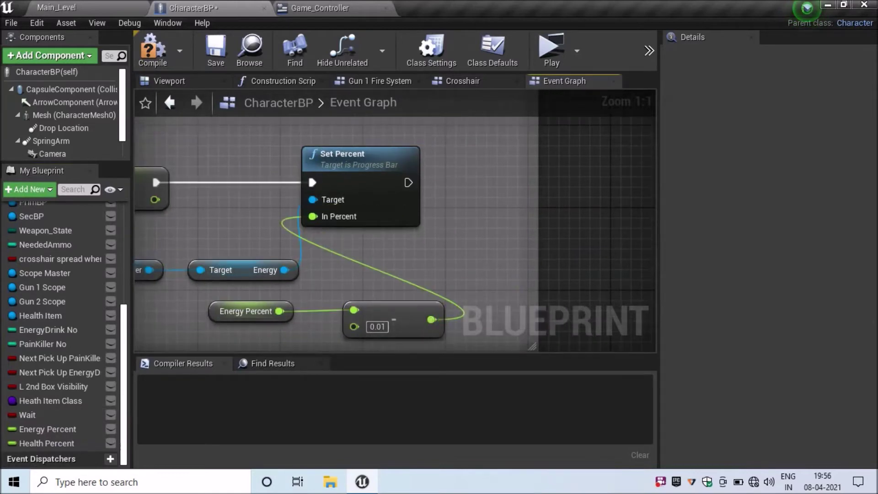
{"action": "right_click_drag", "start_coordinate": [337, 340], "coordinate": [503, 298]}
{"action": "left_click_drag", "start_coordinate": [365, 293], "coordinate": [526, 263]}
{"action": "mouse_move", "coordinate": [583, 269]}
{"action": "left_mouse_down"}
{"action": "mouse_move", "coordinate": [417, 259]}
{"action": "mouse_move", "coordinate": [438, 270]}
{"action": "left_mouse_up"}
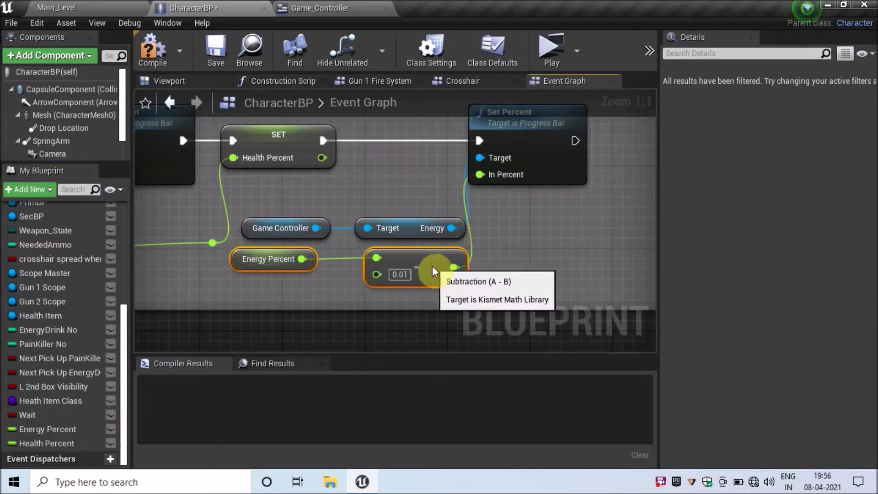
{"action": "left_click", "coordinate": [490, 250]}
Step: Add a SET Energy Percent after Set Percent storing the subtraction result, tidied with a reroute point
{"action": "right_click_drag", "start_coordinate": [559, 232], "coordinate": [385, 280]}
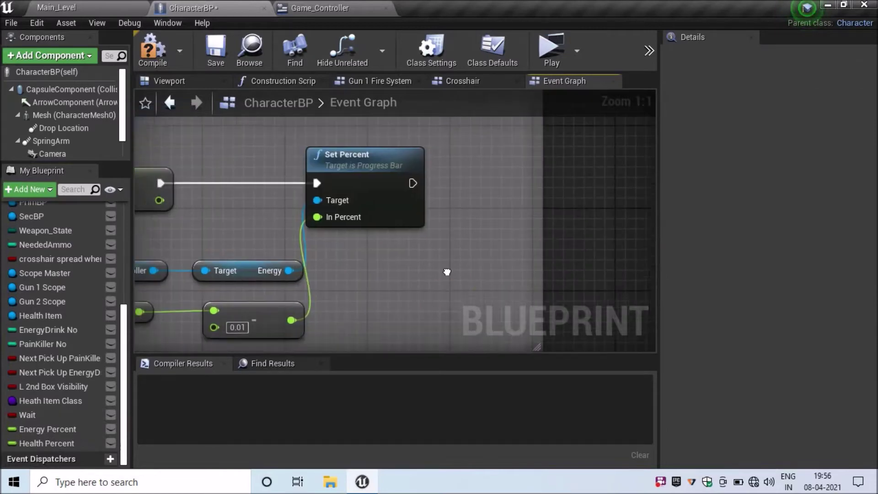
{"action": "left_click_drag", "start_coordinate": [74, 428], "coordinate": [402, 184]}
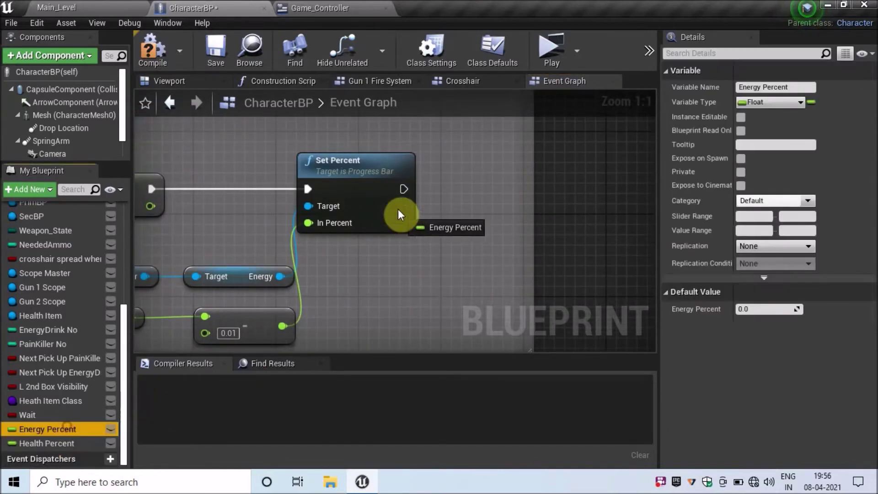
{"action": "key", "text": "Escape"}
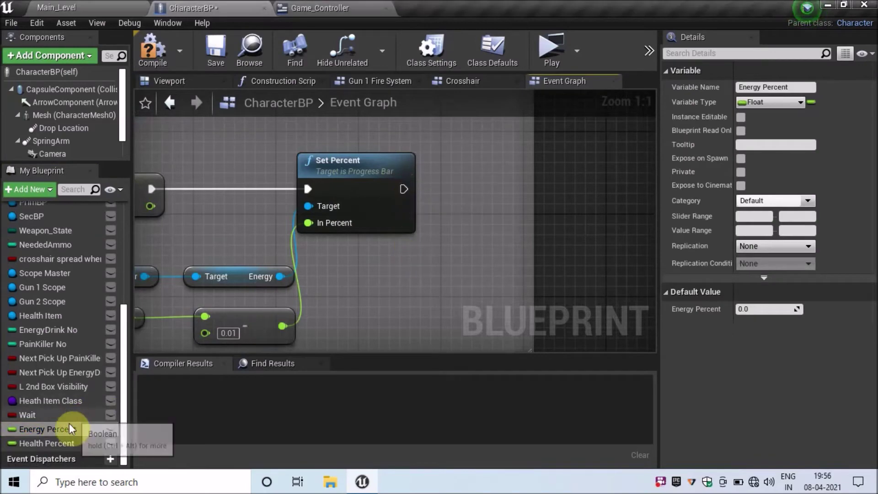
{"action": "left_click_drag", "start_coordinate": [69, 429], "coordinate": [402, 185]}
{"action": "left_click_drag", "start_coordinate": [453, 206], "coordinate": [280, 326]}
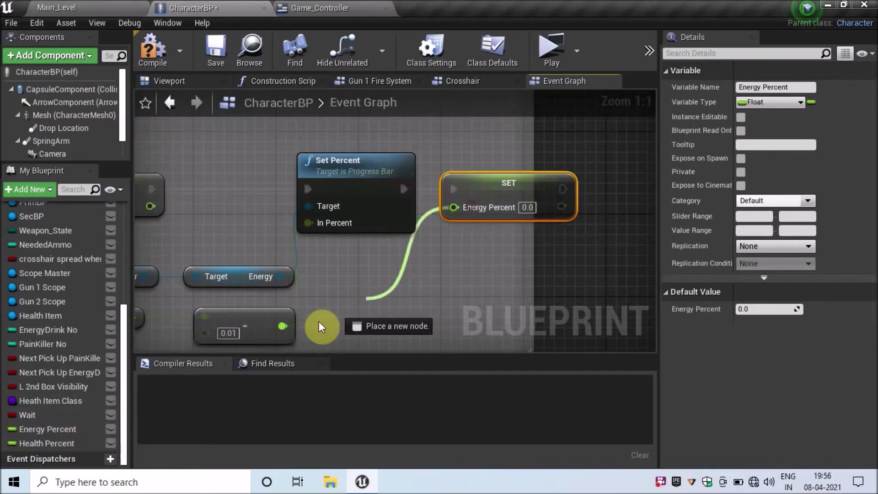
{"action": "double_click", "coordinate": [374, 256]}
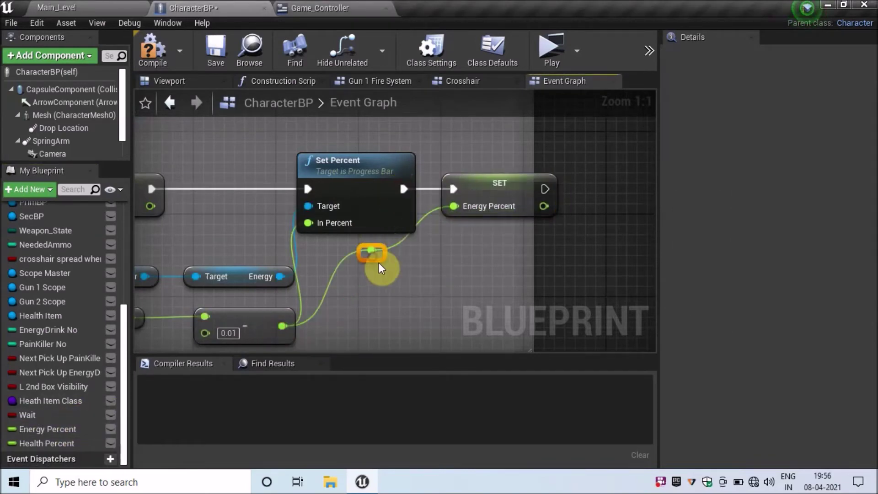
{"action": "mouse_move", "coordinate": [380, 260]}
{"action": "left_mouse_down"}
{"action": "mouse_move", "coordinate": [390, 301]}
{"action": "mouse_move", "coordinate": [429, 330]}
{"action": "left_mouse_up"}
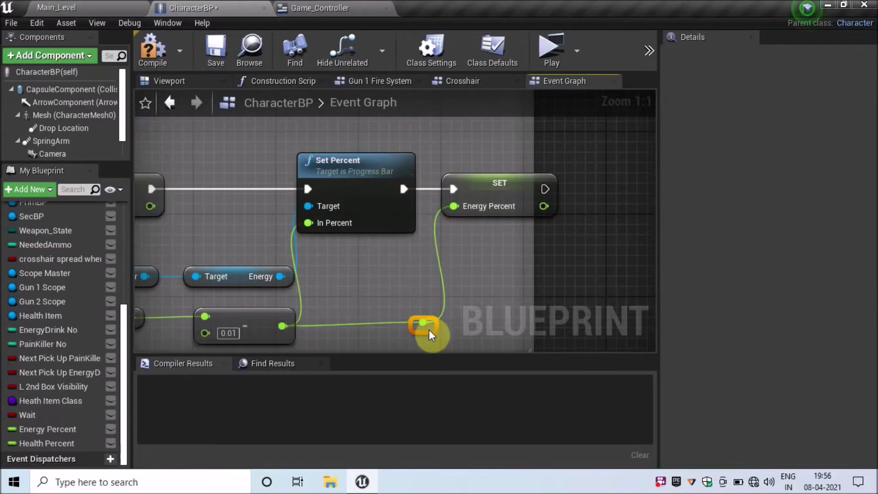
{"action": "scroll", "coordinate": [481, 303], "scroll_direction": "down", "scroll_amount": 4}
Step: Enlarge the comment box rightward and downward to make room for the new branch
{"action": "scroll", "coordinate": [483, 295], "scroll_direction": "down", "scroll_amount": 1}
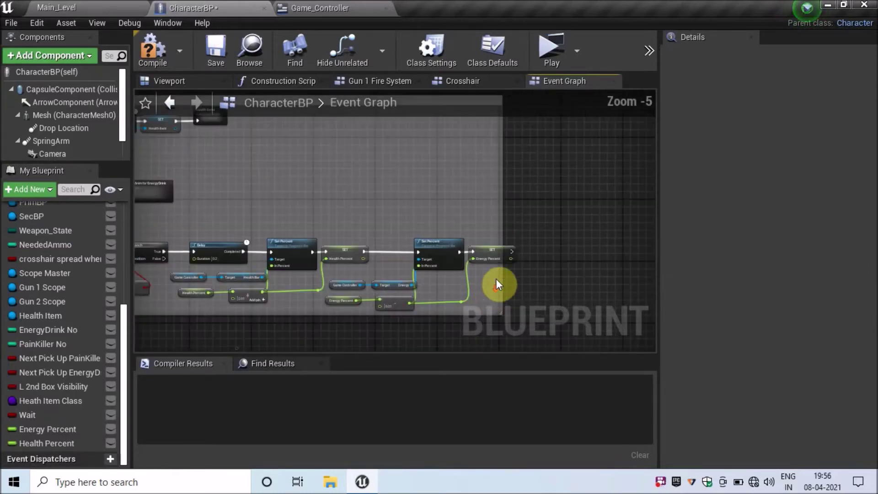
{"action": "left_click_drag", "start_coordinate": [554, 281], "coordinate": [585, 280]}
{"action": "right_click_drag", "start_coordinate": [308, 328], "coordinate": [408, 284]}
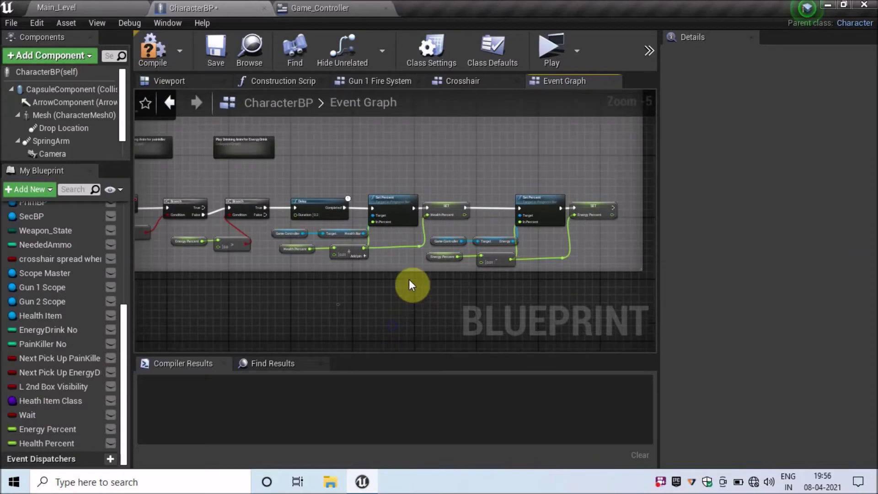
{"action": "left_click_drag", "start_coordinate": [409, 270], "coordinate": [411, 333]}
{"action": "scroll", "coordinate": [383, 300], "scroll_direction": "up", "scroll_amount": 2}
{"action": "scroll", "coordinate": [386, 240], "scroll_direction": "up", "scroll_amount": 2}
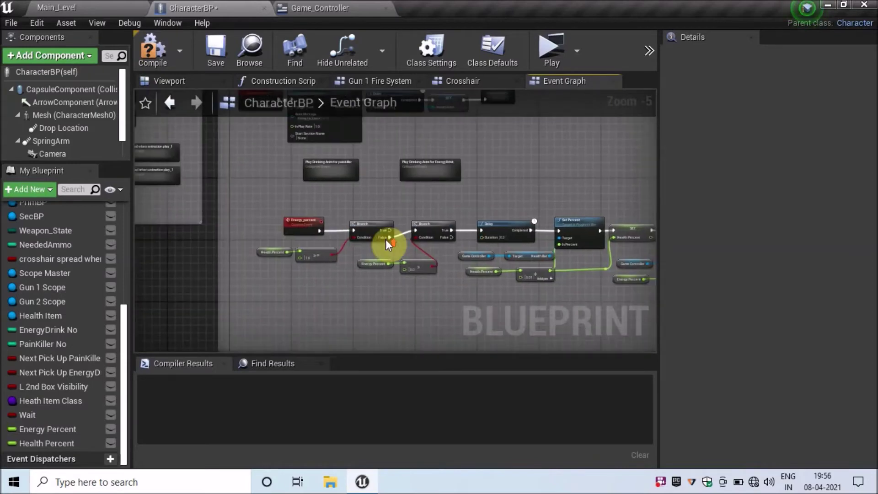
{"action": "scroll", "coordinate": [385, 240], "scroll_direction": "up", "scroll_amount": 2}
{"action": "right_click_drag", "start_coordinate": [406, 244], "coordinate": [373, 161]}
{"action": "scroll", "coordinate": [361, 265], "scroll_direction": "down", "scroll_amount": 3}
Step: Duplicate the Energy Percent > 0.0 Branch check and connect the first Branch's True to it
{"action": "mouse_move", "coordinate": [356, 305]}
{"action": "left_mouse_down"}
{"action": "mouse_move", "coordinate": [313, 297]}
{"action": "mouse_move", "coordinate": [316, 256]}
{"action": "left_mouse_up"}
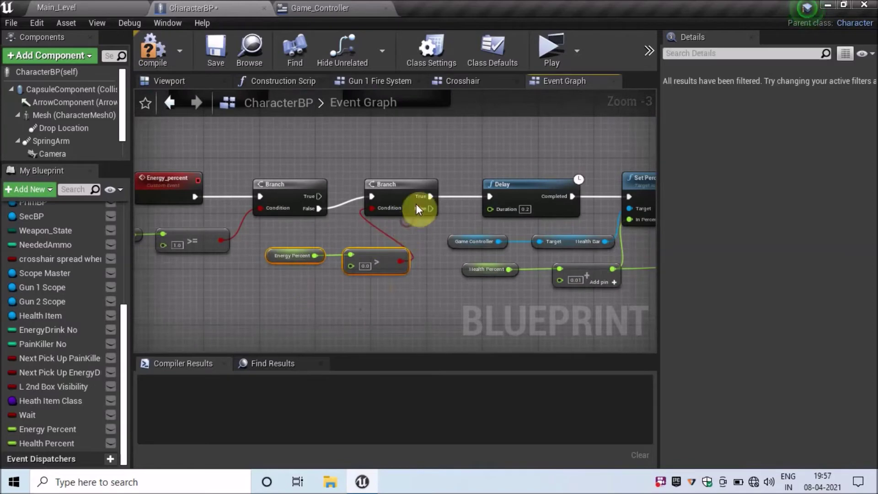
{"action": "right_click", "coordinate": [405, 188]}
{"action": "left_click", "coordinate": [454, 218]}
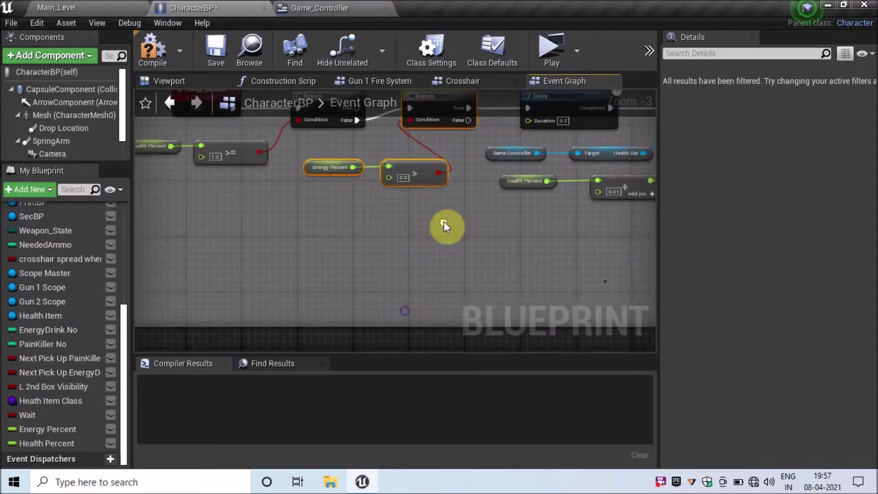
{"action": "key", "text": "ctrl+v"}
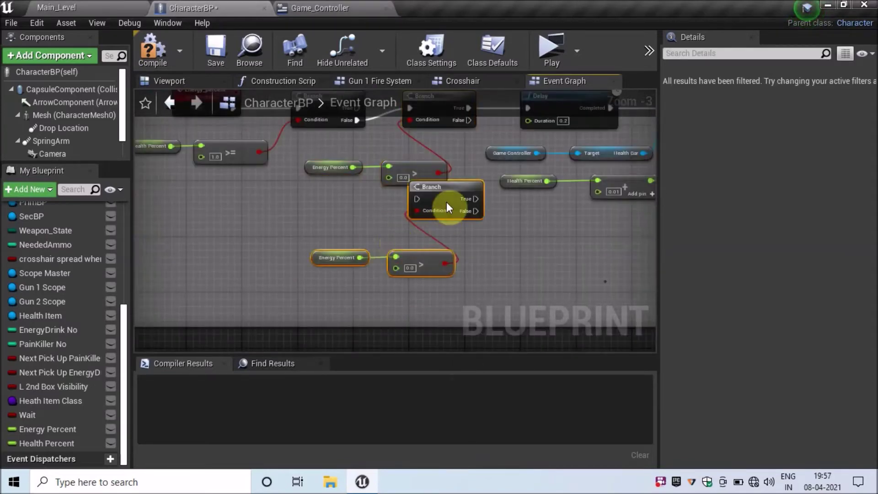
{"action": "left_click_drag", "start_coordinate": [447, 208], "coordinate": [391, 242]}
{"action": "right_click_drag", "start_coordinate": [372, 196], "coordinate": [352, 222]}
{"action": "left_click_drag", "start_coordinate": [347, 151], "coordinate": [350, 276]}
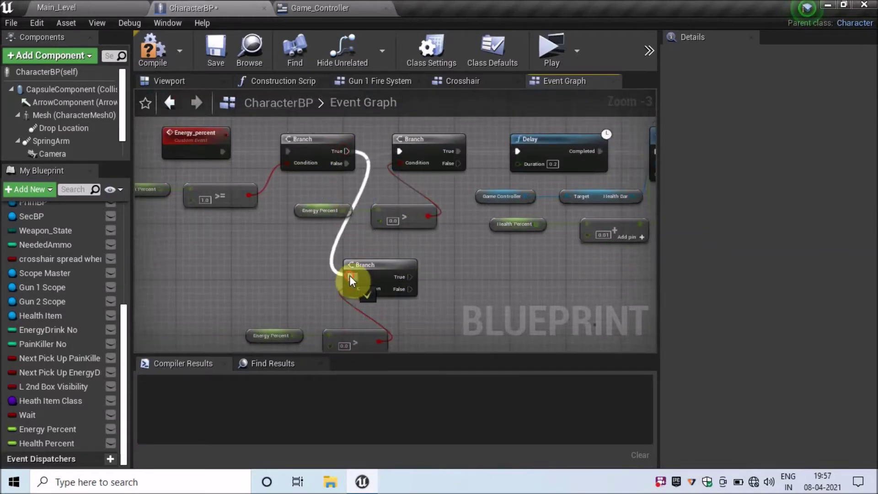
Step: Copy the energy Set Percent, SET, Game Controller and Energy Percent nodes and paste them beside the new Branch
{"action": "scroll", "coordinate": [312, 239], "scroll_direction": "down", "scroll_amount": 3}
{"action": "scroll", "coordinate": [509, 275], "scroll_direction": "up", "scroll_amount": 3}
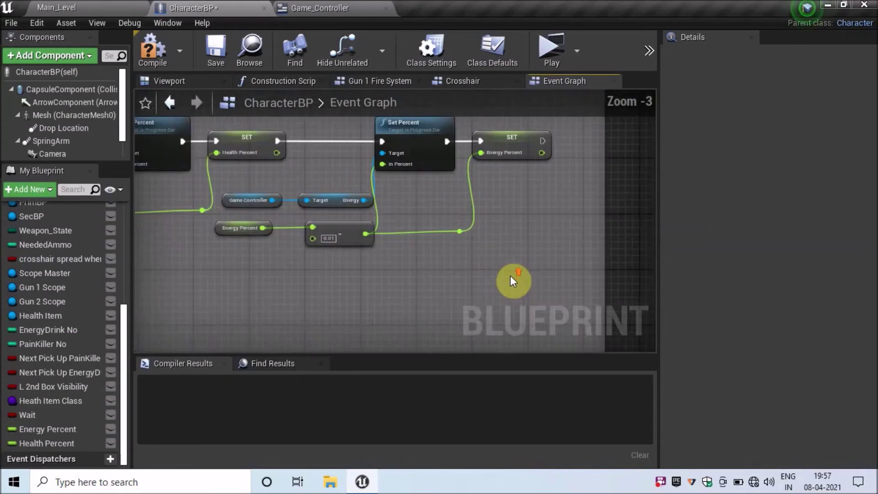
{"action": "right_click_drag", "start_coordinate": [510, 276], "coordinate": [552, 334]}
{"action": "left_click_drag", "start_coordinate": [566, 330], "coordinate": [373, 165]}
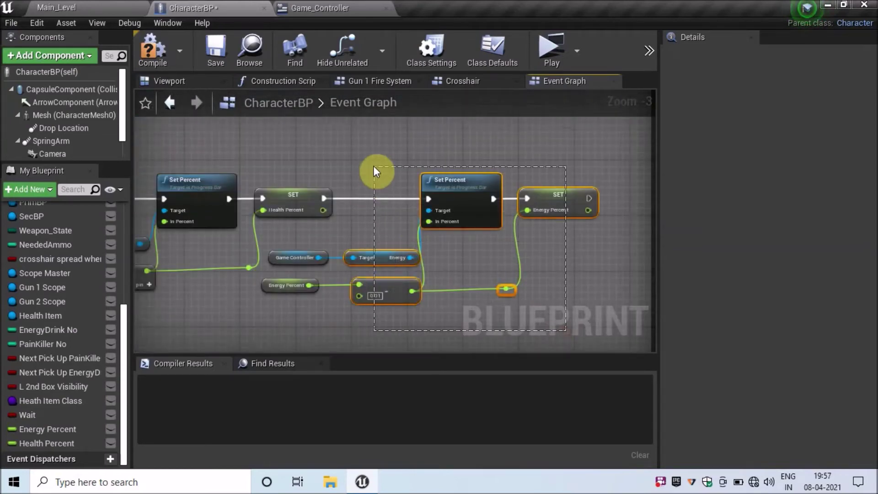
{"action": "left_click", "coordinate": [284, 257], "text": "ctrl"}
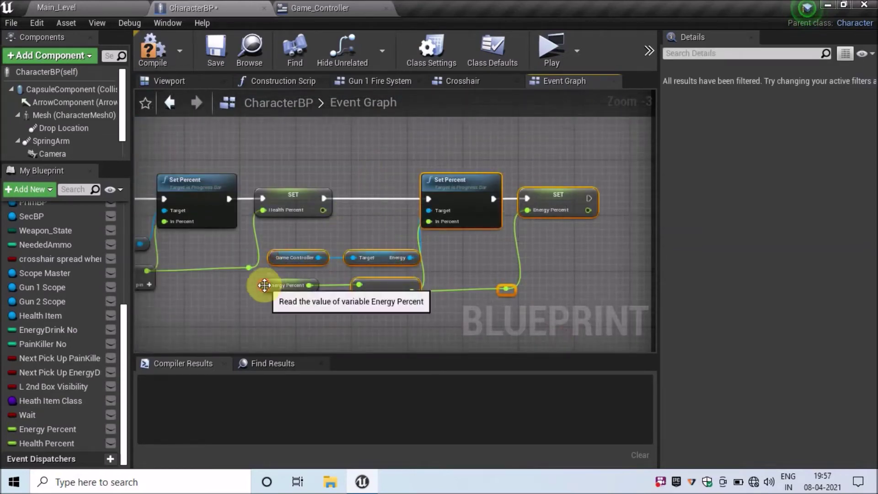
{"action": "left_click", "coordinate": [264, 286], "text": "ctrl"}
{"action": "right_click", "coordinate": [301, 256]}
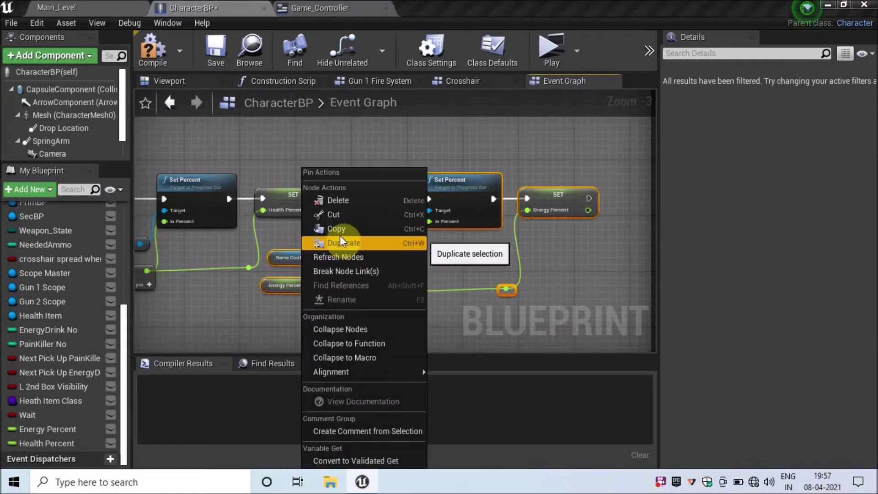
{"action": "left_click", "coordinate": [339, 235]}
{"action": "scroll", "coordinate": [374, 273], "scroll_direction": "down", "scroll_amount": 2}
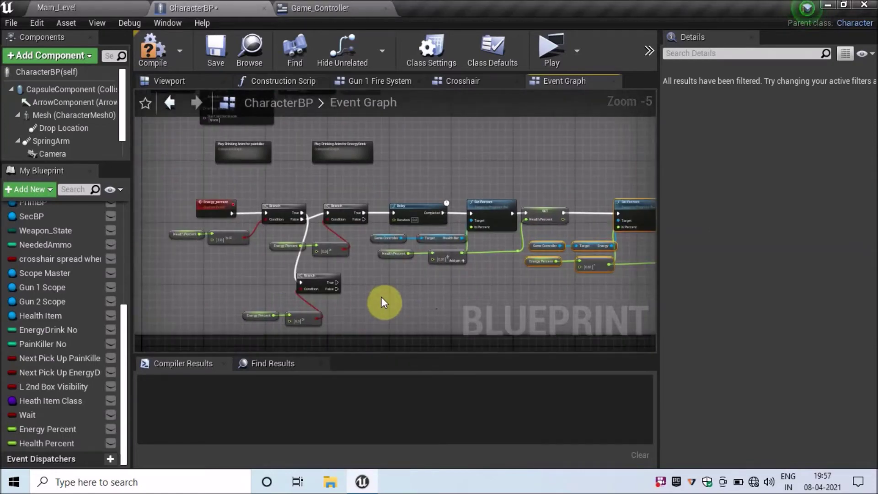
{"action": "key", "text": "ctrl+v"}
{"action": "left_click_drag", "start_coordinate": [421, 271], "coordinate": [434, 282]}
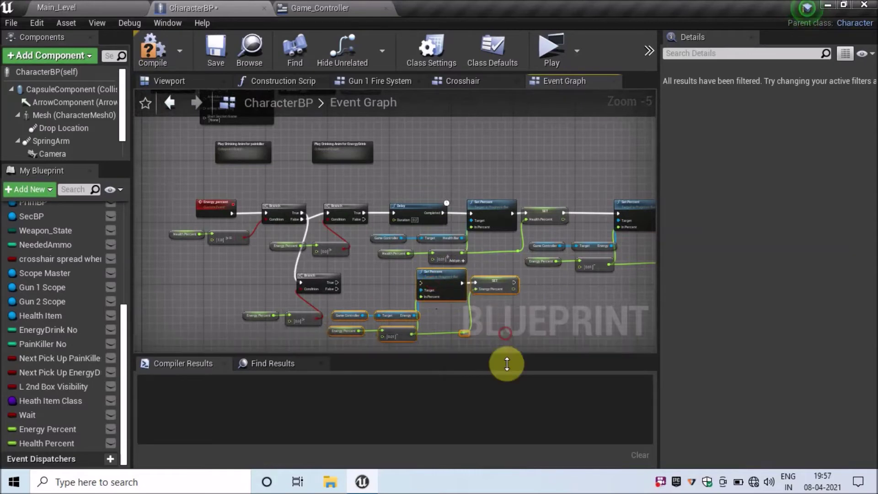
Step: Connect the new Branch's True to the pasted Set Percent and save CharacterBP
{"action": "scroll", "coordinate": [464, 331], "scroll_direction": "up", "scroll_amount": 5}
{"action": "right_click_drag", "start_coordinate": [465, 331], "coordinate": [423, 210]}
{"action": "left_click_drag", "start_coordinate": [258, 196], "coordinate": [489, 196]}
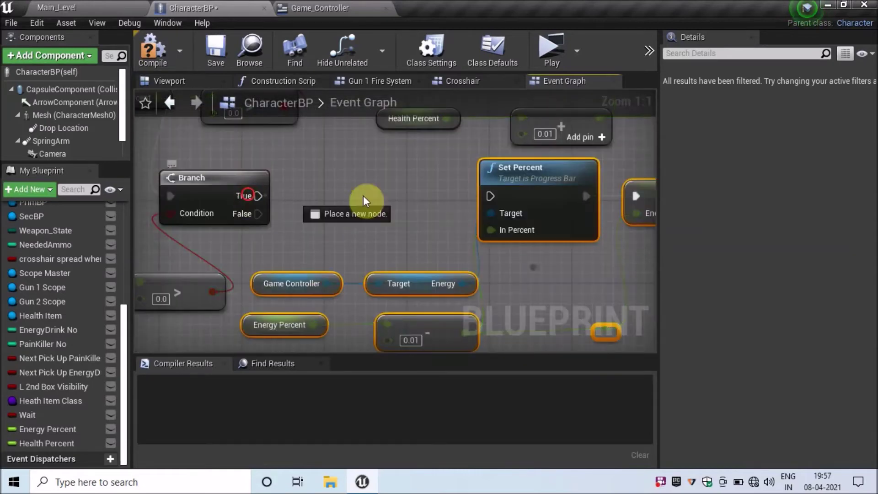
{"action": "right_click_drag", "start_coordinate": [489, 196], "coordinate": [487, 153]}
{"action": "left_click", "coordinate": [211, 64]}
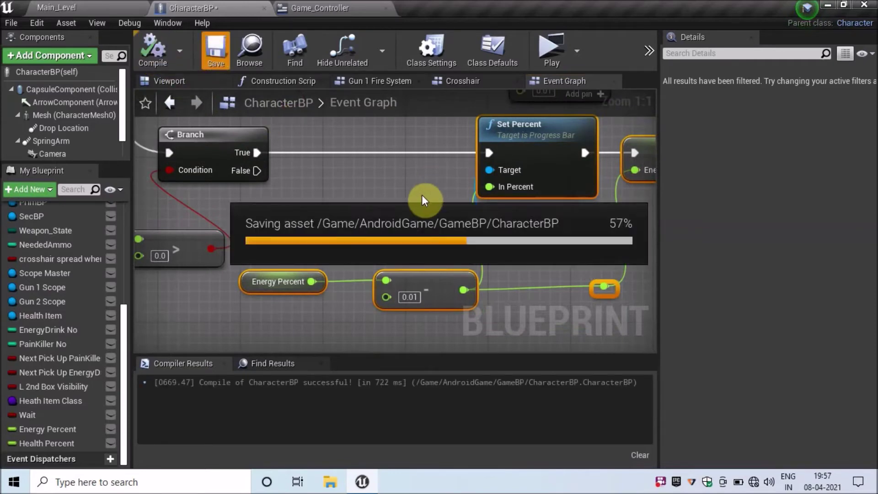
Step: Review the graph's comment groups and select the Event Tick comment group
{"action": "scroll", "coordinate": [415, 196], "scroll_direction": "down", "scroll_amount": 2}
{"action": "scroll", "coordinate": [414, 197], "scroll_direction": "down", "scroll_amount": 1}
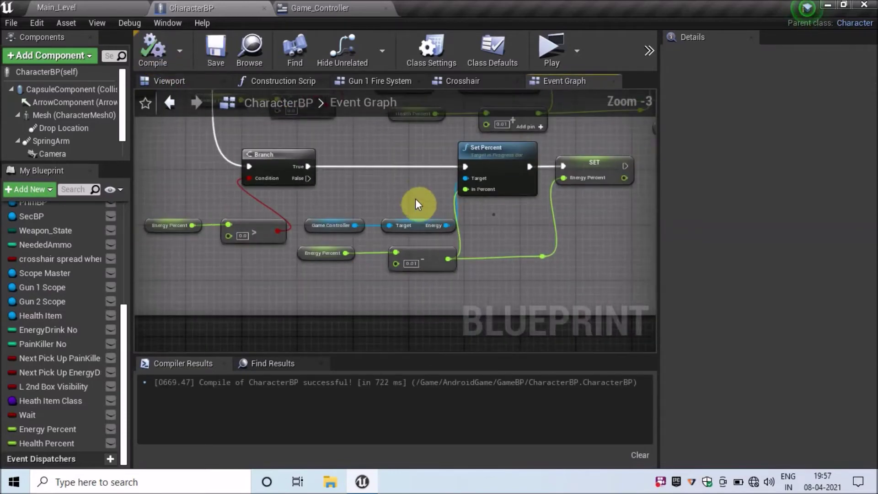
{"action": "right_click_drag", "start_coordinate": [415, 199], "coordinate": [511, 273]}
{"action": "scroll", "coordinate": [533, 229], "scroll_direction": "down", "scroll_amount": 1}
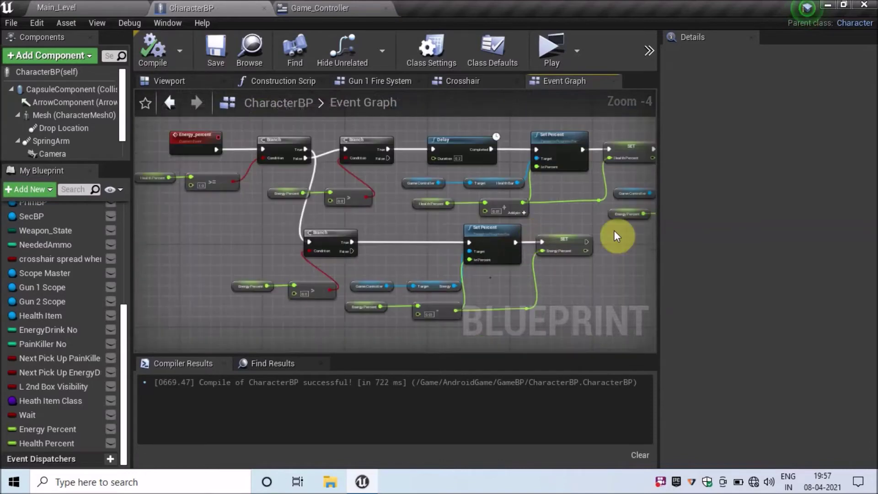
{"action": "mouse_move", "coordinate": [630, 262]}
{"action": "right_mouse_down"}
{"action": "mouse_move", "coordinate": [551, 254]}
{"action": "mouse_move", "coordinate": [363, 262]}
{"action": "right_mouse_up"}
{"action": "scroll", "coordinate": [556, 248], "scroll_direction": "down", "scroll_amount": 1}
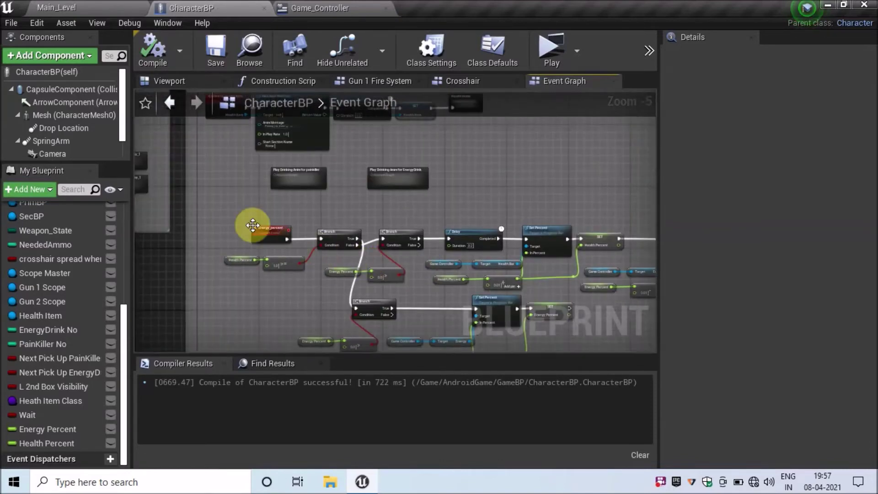
{"action": "scroll", "coordinate": [246, 216], "scroll_direction": "up", "scroll_amount": 5}
{"action": "scroll", "coordinate": [363, 239], "scroll_direction": "down", "scroll_amount": 5}
{"action": "scroll", "coordinate": [362, 240], "scroll_direction": "down", "scroll_amount": 1}
{"action": "mouse_move", "coordinate": [363, 239]}
{"action": "right_mouse_down"}
{"action": "mouse_move", "coordinate": [283, 234]}
{"action": "mouse_move", "coordinate": [288, 226]}
{"action": "right_mouse_up"}
{"action": "left_click", "coordinate": [320, 222]}
{"action": "scroll", "coordinate": [320, 221], "scroll_direction": "up", "scroll_amount": 3}
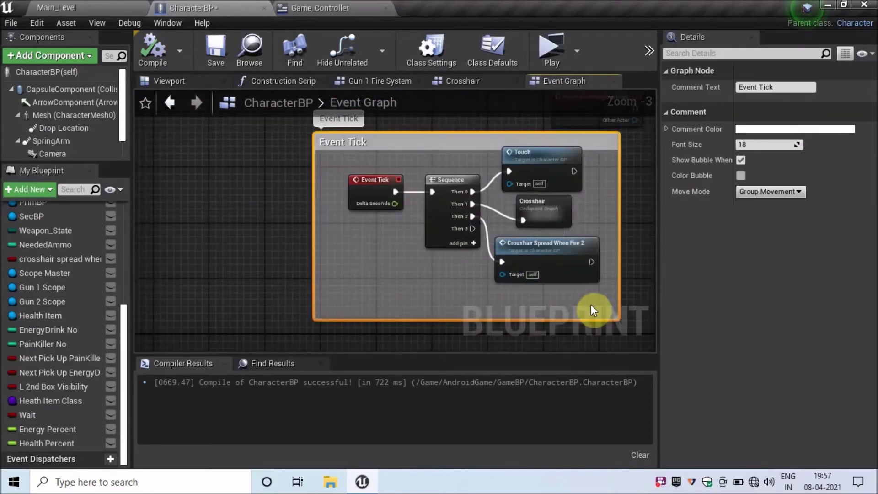
Step: Collapse the nodes inside the Event Tick comment into one node named 'Event Tick' beside Event Tick
{"action": "right_click_drag", "start_coordinate": [588, 307], "coordinate": [556, 305]}
{"action": "left_click_drag", "start_coordinate": [561, 297], "coordinate": [440, 172]}
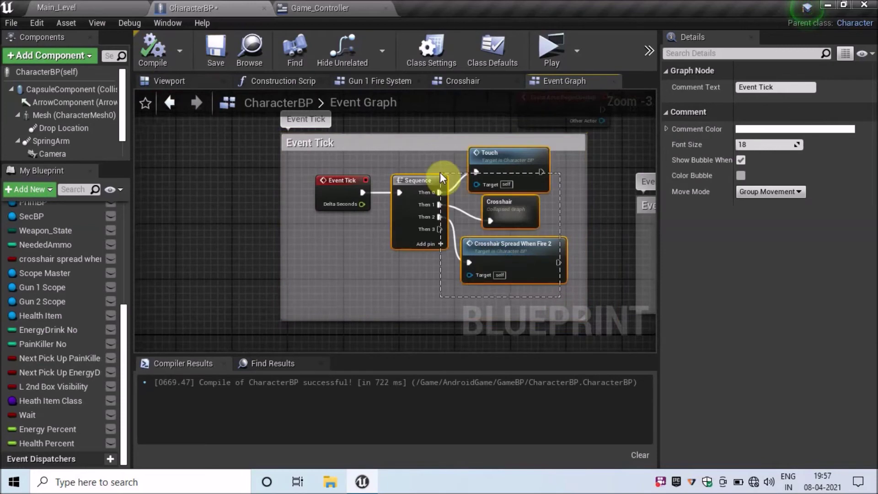
{"action": "right_click", "coordinate": [510, 164]}
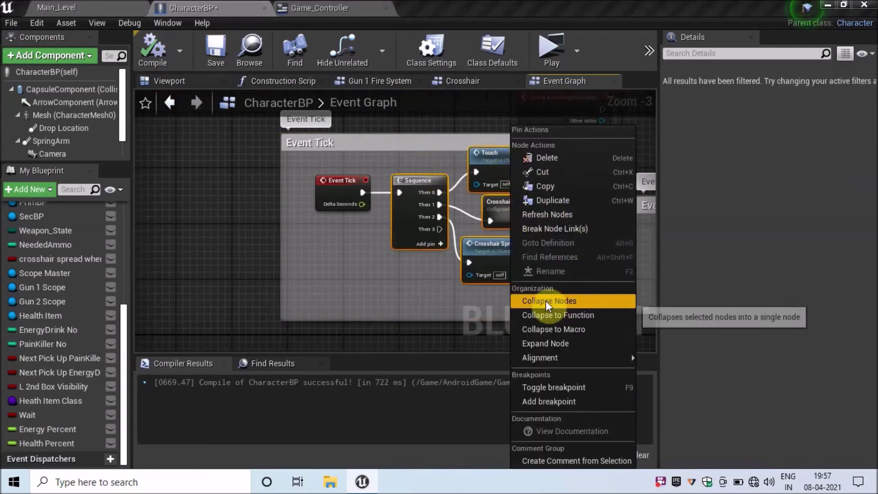
{"action": "left_click", "coordinate": [560, 298]}
{"action": "scroll", "coordinate": [488, 197], "scroll_direction": "up", "scroll_amount": 3}
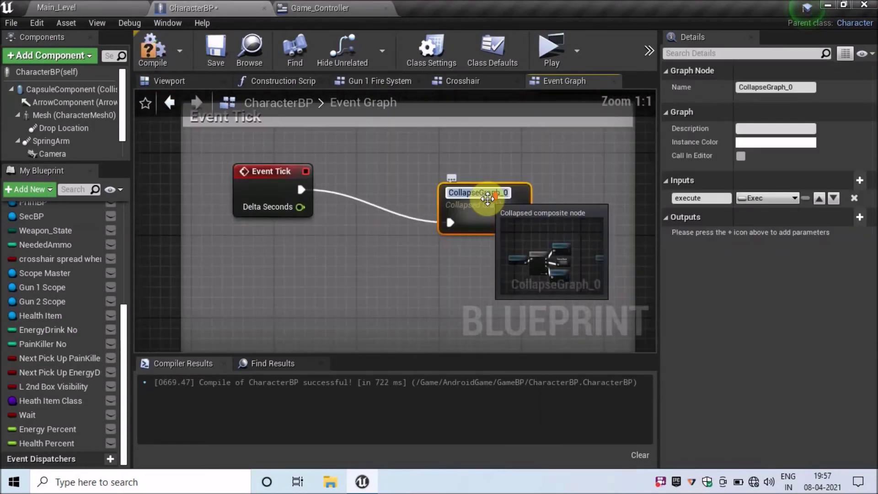
{"action": "type", "text": "Event Tick"}
{"action": "key", "text": "Return"}
{"action": "right_click_drag", "start_coordinate": [487, 198], "coordinate": [439, 202]}
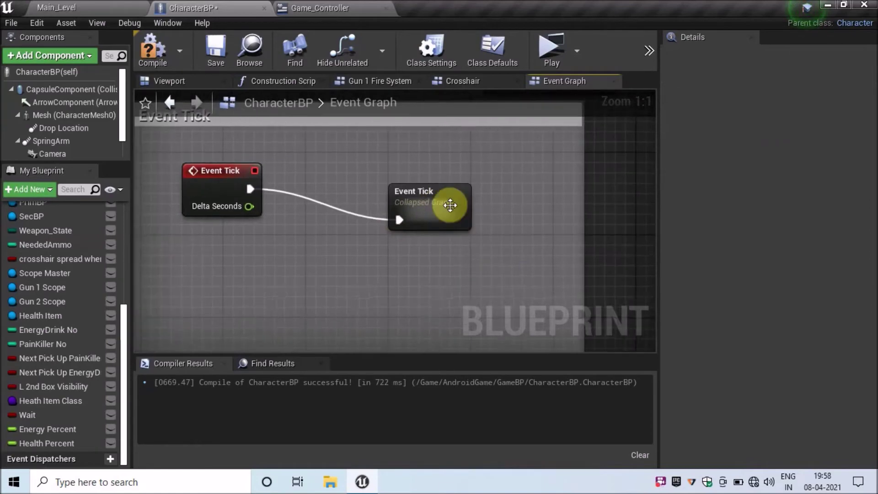
{"action": "left_click_drag", "start_coordinate": [447, 204], "coordinate": [420, 168]}
Step: Shrink the Event Tick comment box to fit and reposition the group
{"action": "scroll", "coordinate": [420, 168], "scroll_direction": "down", "scroll_amount": 4}
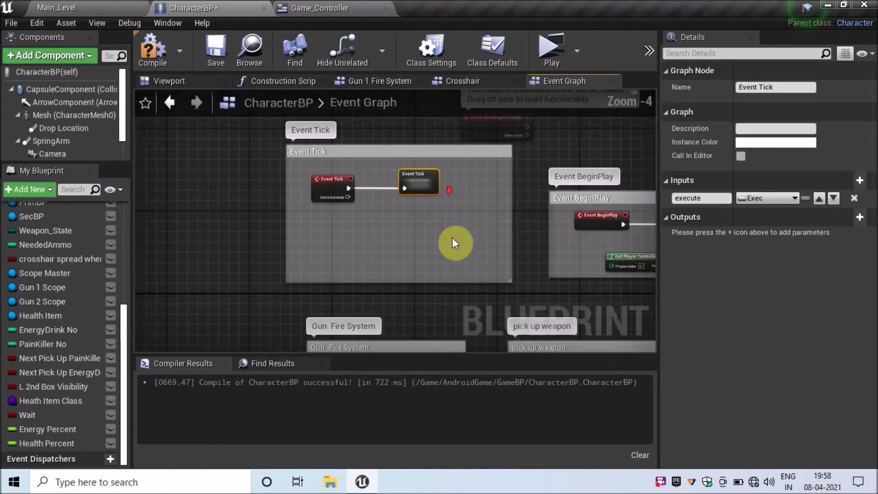
{"action": "left_click_drag", "start_coordinate": [412, 282], "coordinate": [415, 215]}
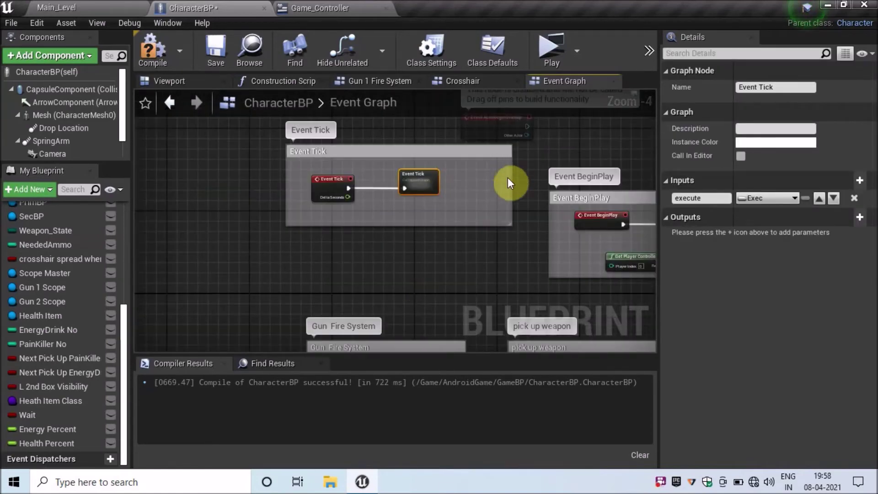
{"action": "left_click_drag", "start_coordinate": [509, 180], "coordinate": [459, 179]}
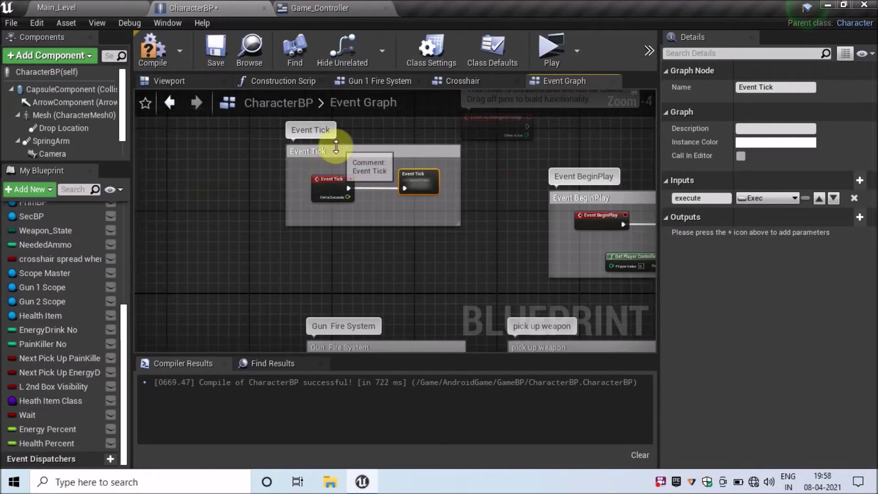
{"action": "left_click_drag", "start_coordinate": [333, 151], "coordinate": [375, 197]}
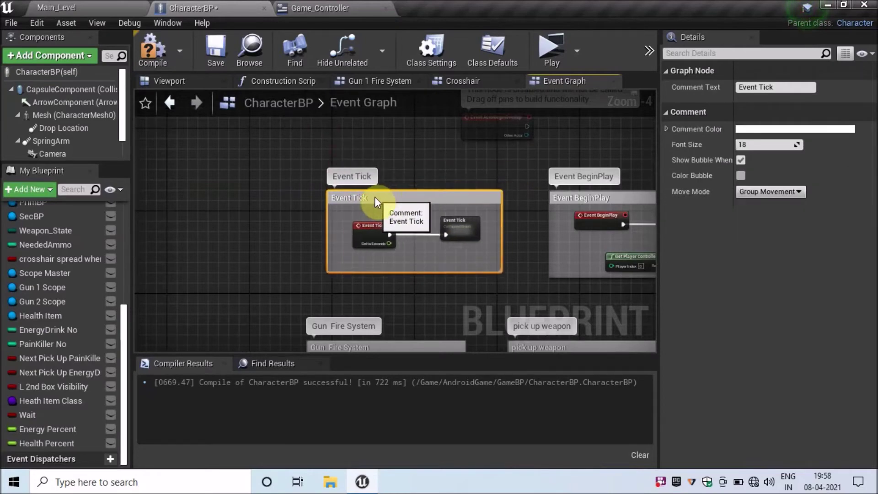
{"action": "left_click", "coordinate": [408, 240]}
{"action": "scroll", "coordinate": [417, 188], "scroll_direction": "up", "scroll_amount": 1}
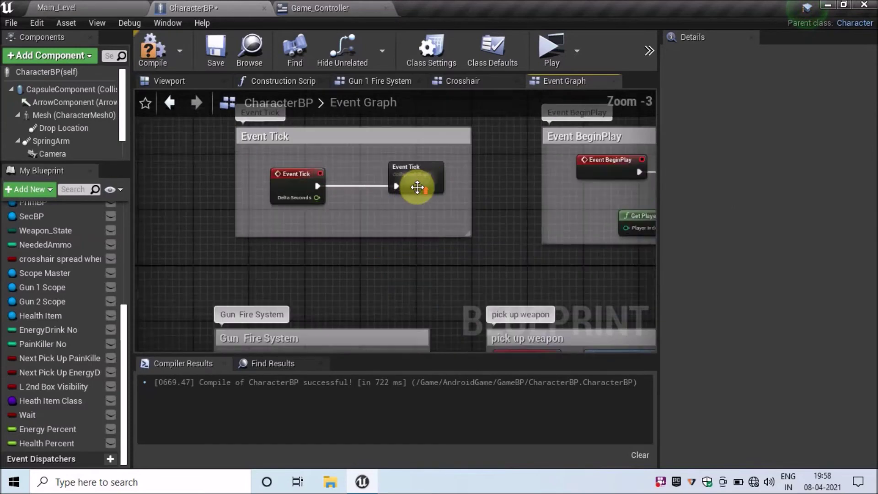
Step: Inside the collapsed Event Tick graph, tidy the Outputs, Touch and Crosshair nodes upward
{"action": "double_click", "coordinate": [413, 167]}
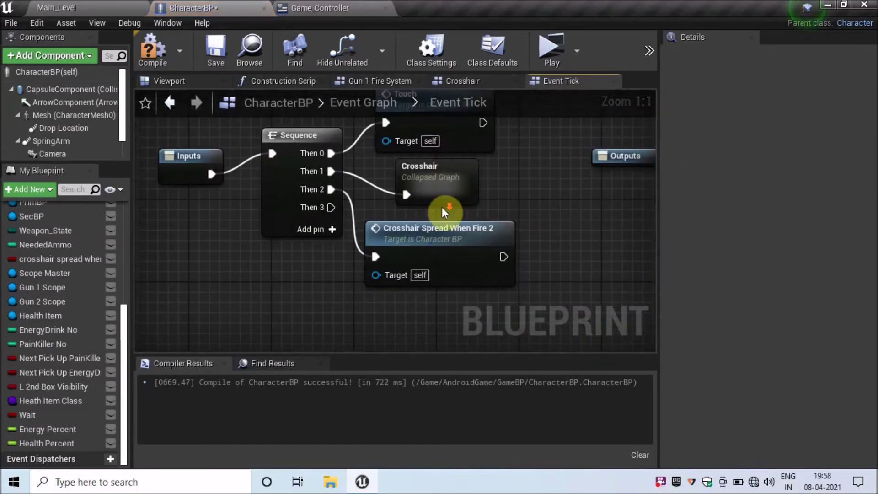
{"action": "scroll", "coordinate": [442, 207], "scroll_direction": "down", "scroll_amount": 3}
{"action": "left_click_drag", "start_coordinate": [561, 180], "coordinate": [563, 131]}
{"action": "left_click_drag", "start_coordinate": [436, 167], "coordinate": [443, 145]}
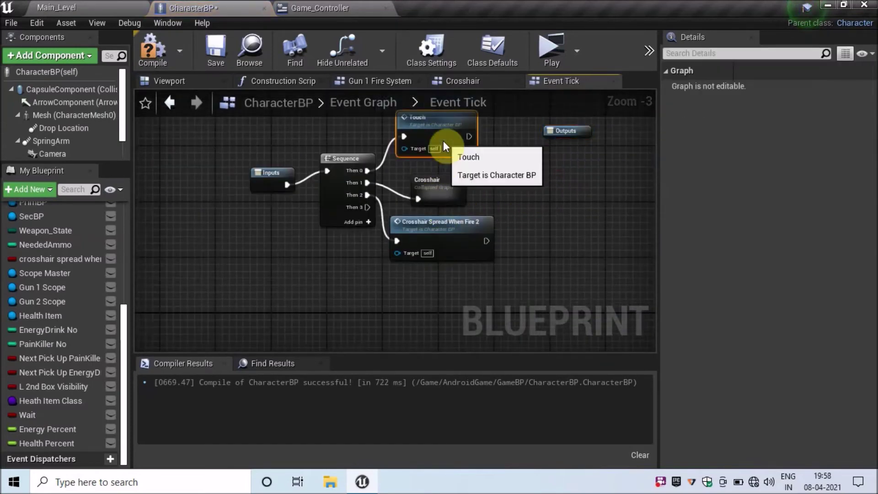
{"action": "left_click_drag", "start_coordinate": [446, 192], "coordinate": [445, 178]}
{"action": "left_click_drag", "start_coordinate": [443, 231], "coordinate": [450, 217]}
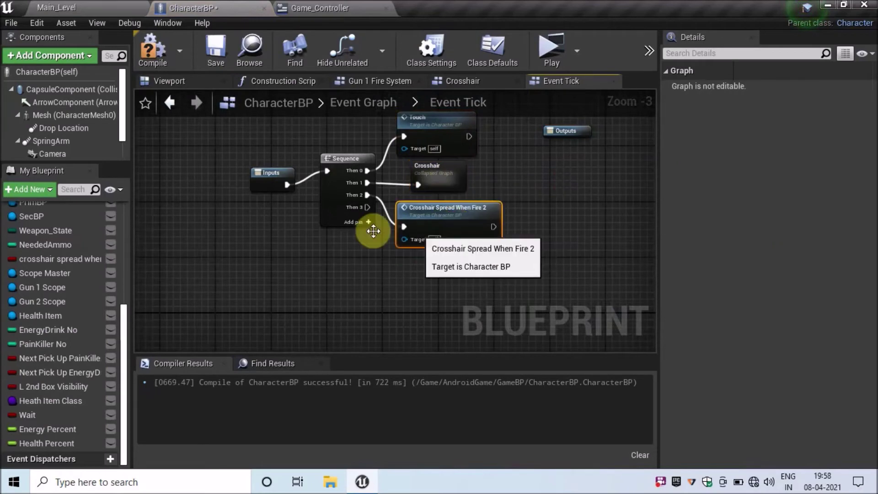
Step: Call Energy Percent from the Sequence's Then 3 pin, then compile and save the blueprint
{"action": "left_click_drag", "start_coordinate": [367, 207], "coordinate": [400, 306]}
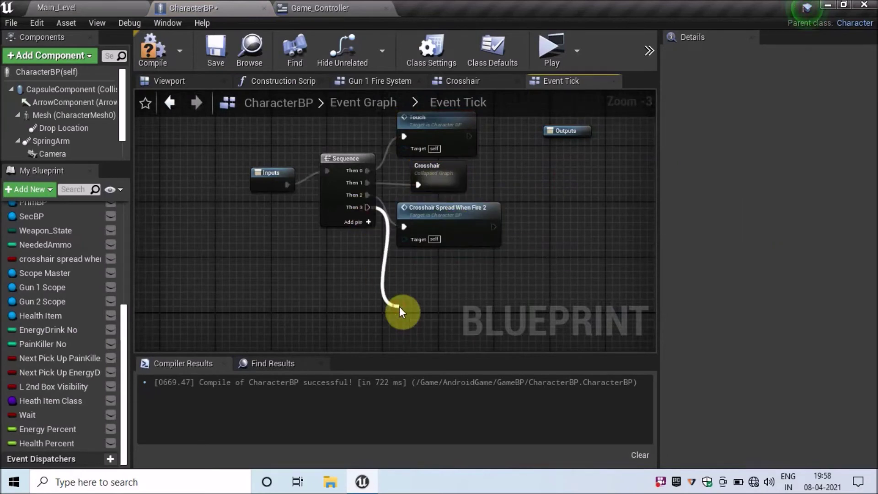
{"action": "type", "text": "percen"}
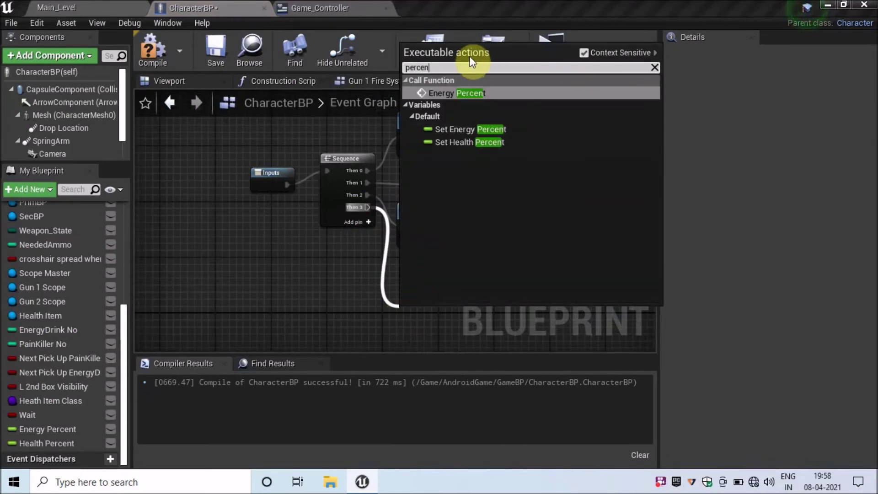
{"action": "left_click", "coordinate": [467, 94]}
{"action": "left_click_drag", "start_coordinate": [464, 303], "coordinate": [446, 274]}
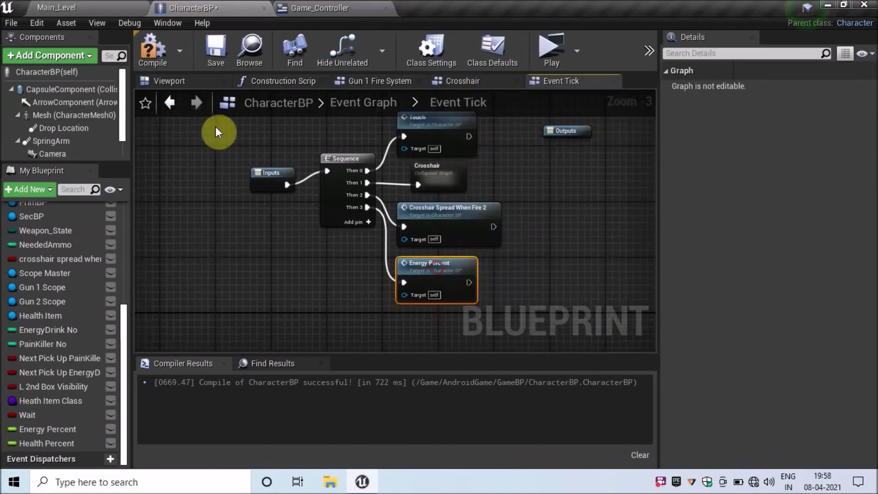
{"action": "left_click", "coordinate": [146, 43]}
{"action": "left_click", "coordinate": [216, 54]}
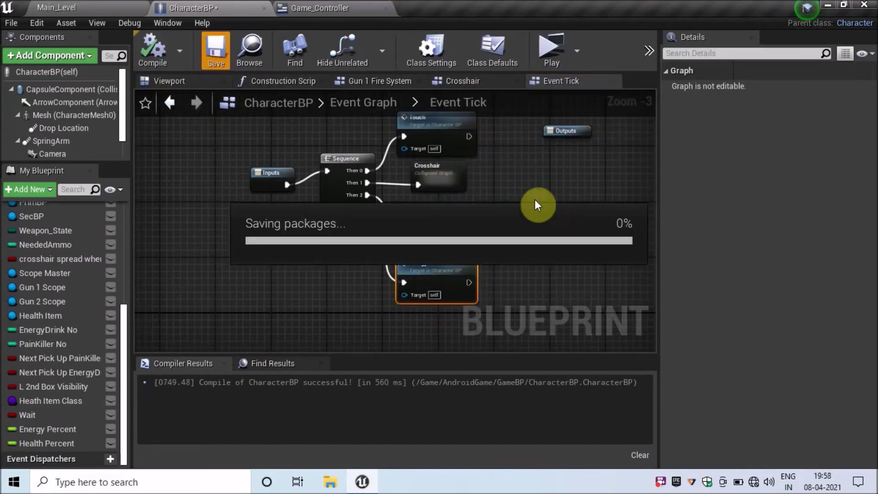
{"action": "mouse_move", "coordinate": [573, 173]}
{"action": "right_mouse_down"}
{"action": "mouse_move", "coordinate": [520, 280]}
{"action": "mouse_move", "coordinate": [592, 182]}
{"action": "right_mouse_up"}
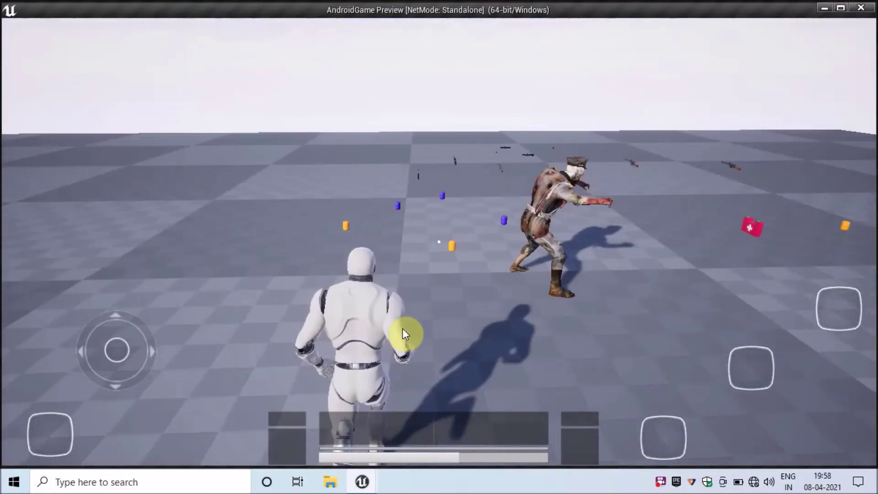
{"action": "mouse_move", "coordinate": [402, 329]}
{"action": "left_mouse_down"}
{"action": "mouse_move", "coordinate": [580, 333]}
{"action": "mouse_move", "coordinate": [524, 301]}
{"action": "left_mouse_up"}
{"action": "left_click", "coordinate": [280, 445]}
{"action": "left_click_drag", "start_coordinate": [280, 445], "coordinate": [474, 251]}
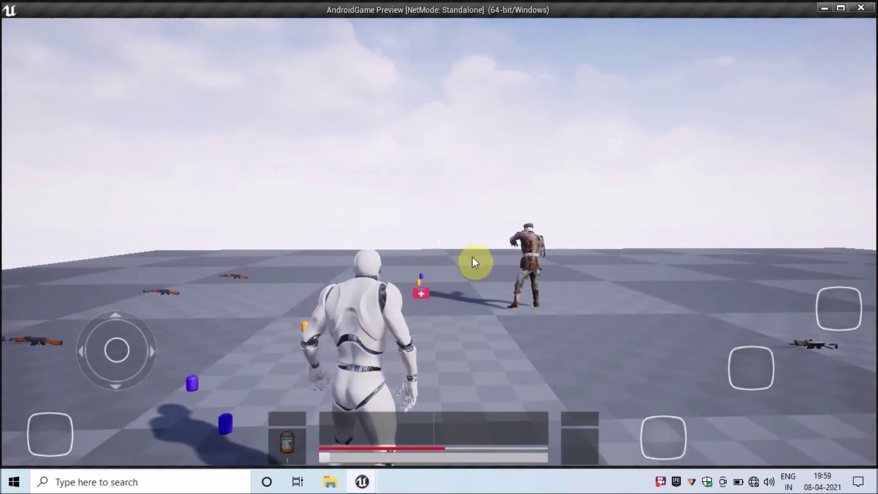
{"action": "mouse_move", "coordinate": [473, 258]}
{"action": "left_mouse_down"}
{"action": "mouse_move", "coordinate": [414, 351]}
{"action": "mouse_move", "coordinate": [307, 404]}
{"action": "left_mouse_up"}
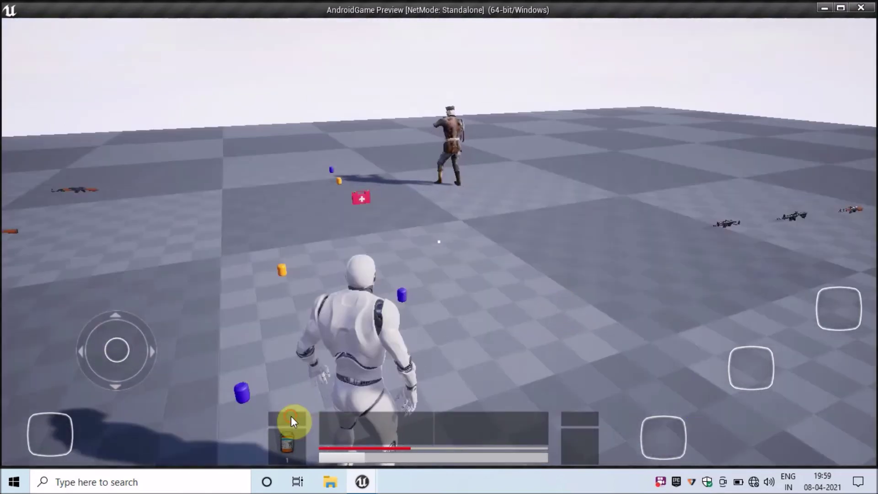
{"action": "left_click", "coordinate": [289, 416]}
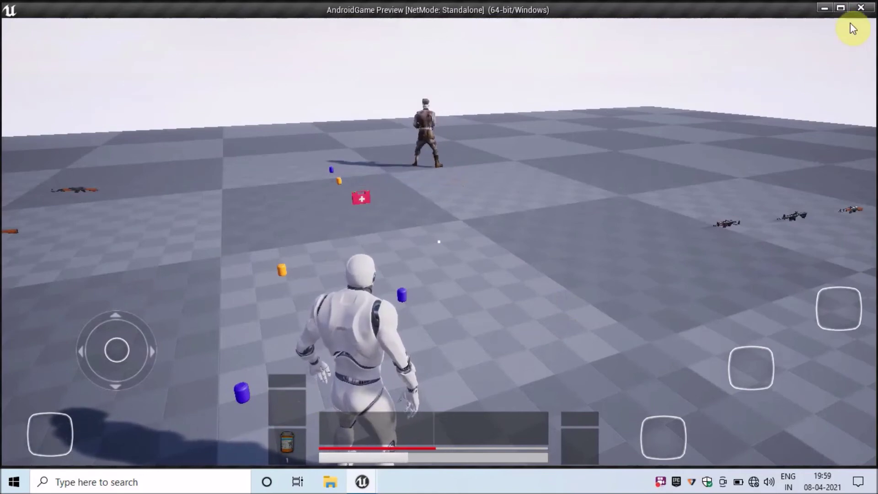
{"action": "left_click", "coordinate": [860, 8]}
{"action": "scroll", "coordinate": [398, 206], "scroll_direction": "down", "scroll_amount": 6}
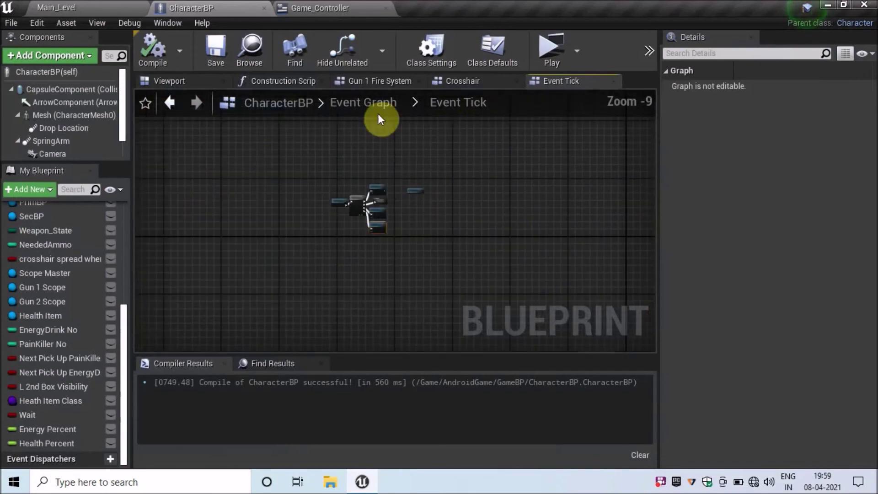
Step: Back in the Event Graph, insert a Delay node on the drain Branch's True output
{"action": "left_click", "coordinate": [377, 103]}
{"action": "scroll", "coordinate": [304, 255], "scroll_direction": "up", "scroll_amount": 7}
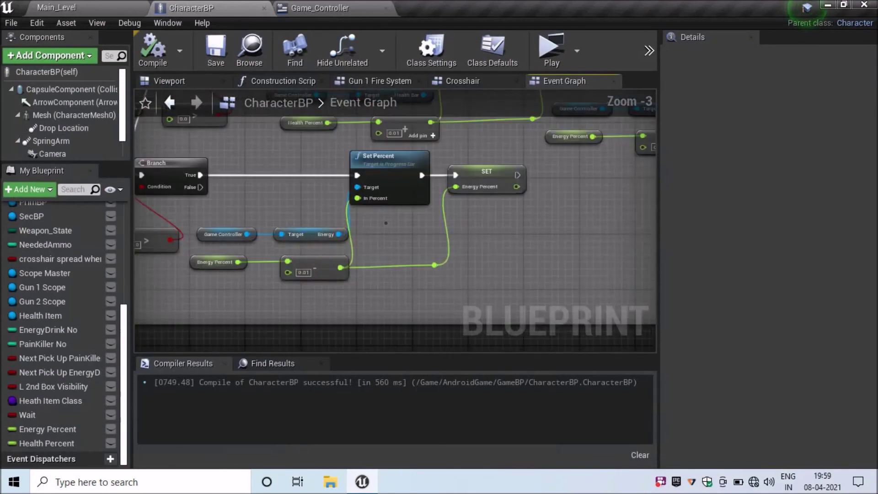
{"action": "scroll", "coordinate": [431, 298], "scroll_direction": "up", "scroll_amount": 1}
{"action": "scroll", "coordinate": [390, 230], "scroll_direction": "up", "scroll_amount": 1}
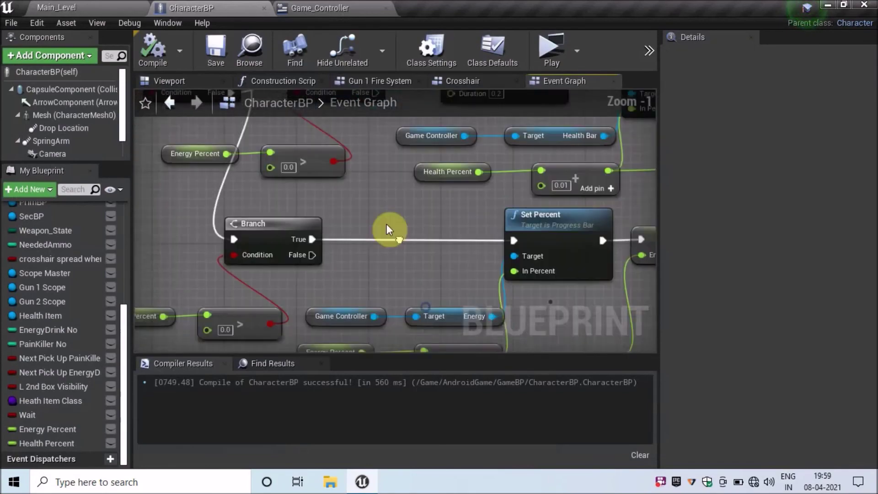
{"action": "right_click_drag", "start_coordinate": [390, 229], "coordinate": [312, 266]}
{"action": "left_click_drag", "start_coordinate": [311, 262], "coordinate": [336, 259], "text": "ctrl"}
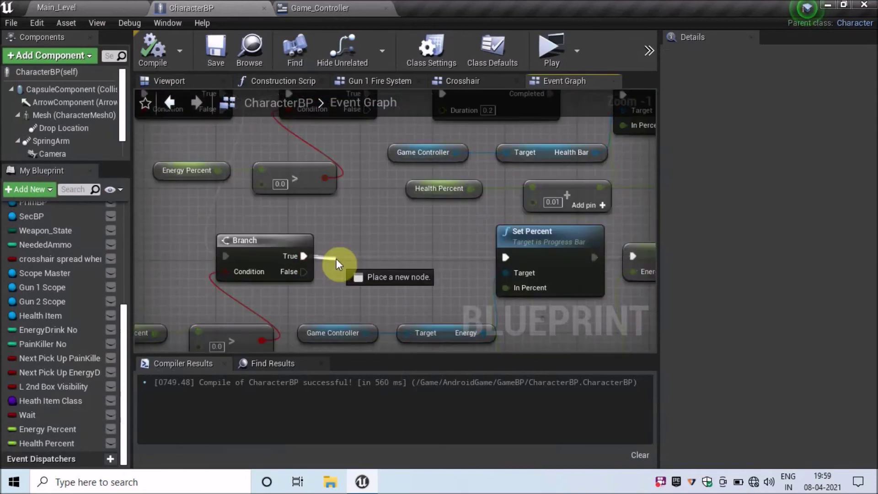
{"action": "type", "text": "del"}
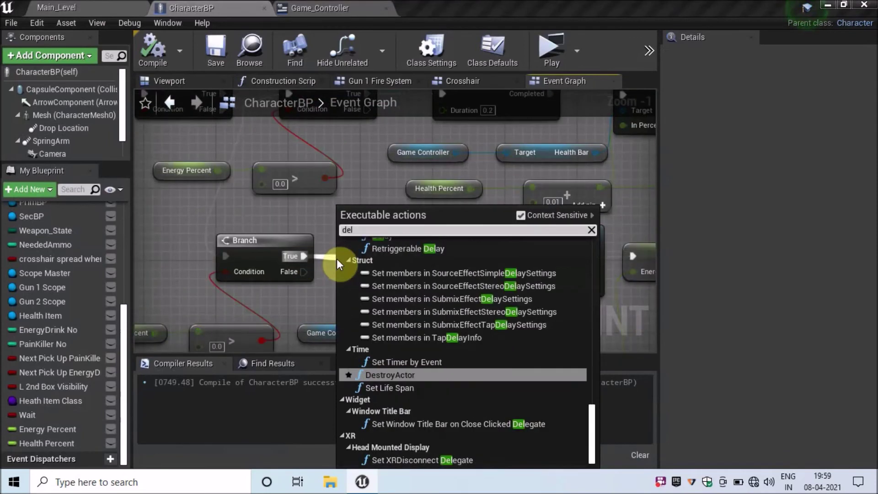
{"action": "scroll", "coordinate": [400, 347], "scroll_direction": "up", "scroll_amount": 3}
{"action": "left_click", "coordinate": [390, 358]}
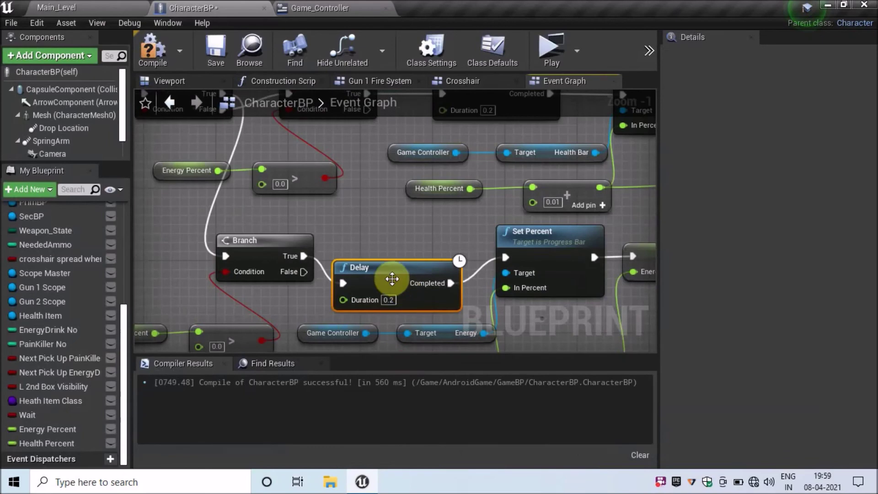
Step: Set both Delay nodes' Duration to 1.0 and start a play test
{"action": "right_click_drag", "start_coordinate": [395, 245], "coordinate": [388, 267]}
{"action": "left_click", "coordinate": [378, 294]}
{"action": "type", "text": "1"}
{"action": "left_click", "coordinate": [377, 234]}
{"action": "right_click_drag", "start_coordinate": [387, 214], "coordinate": [377, 253]}
{"action": "left_click", "coordinate": [471, 170]}
{"action": "type", "text": "1"}
{"action": "left_click", "coordinate": [560, 168]}
{"action": "left_click", "coordinate": [553, 53]}
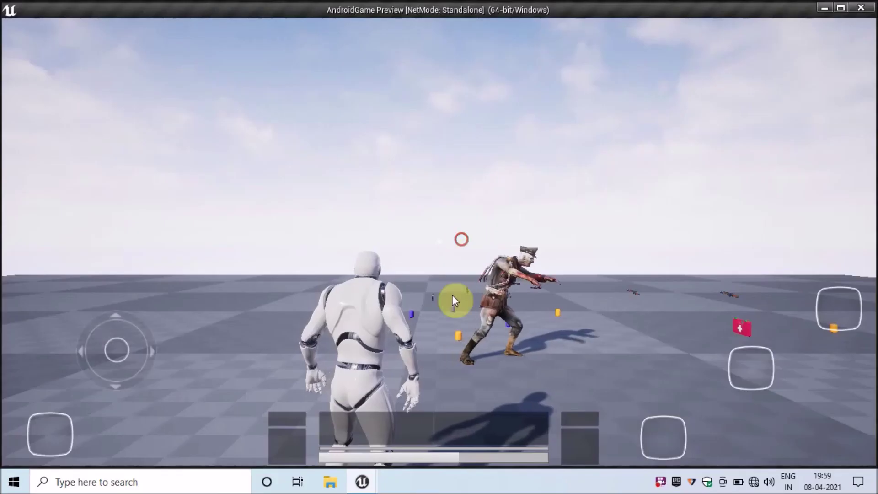
{"action": "left_click_drag", "start_coordinate": [453, 300], "coordinate": [516, 309]}
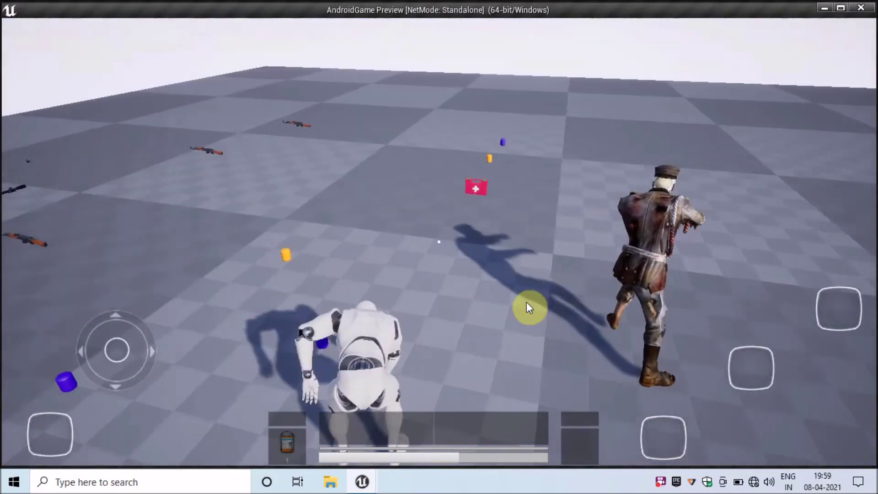
Step: In the play preview, look toward the zombie and pickups and use the medkits to refill health
{"action": "mouse_move", "coordinate": [515, 309]}
{"action": "left_mouse_down"}
{"action": "mouse_move", "coordinate": [530, 304]}
{"action": "mouse_move", "coordinate": [432, 294]}
{"action": "mouse_move", "coordinate": [536, 299]}
{"action": "left_mouse_up"}
{"action": "mouse_move", "coordinate": [313, 439]}
{"action": "left_mouse_down"}
{"action": "mouse_move", "coordinate": [299, 426]}
{"action": "mouse_move", "coordinate": [450, 260]}
{"action": "mouse_move", "coordinate": [501, 236]}
{"action": "left_mouse_up"}
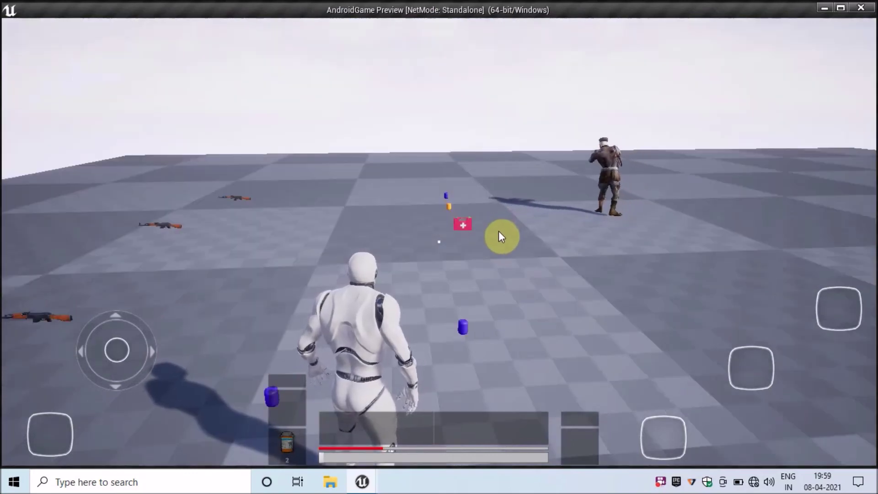
{"action": "left_click_drag", "start_coordinate": [500, 235], "coordinate": [343, 469]}
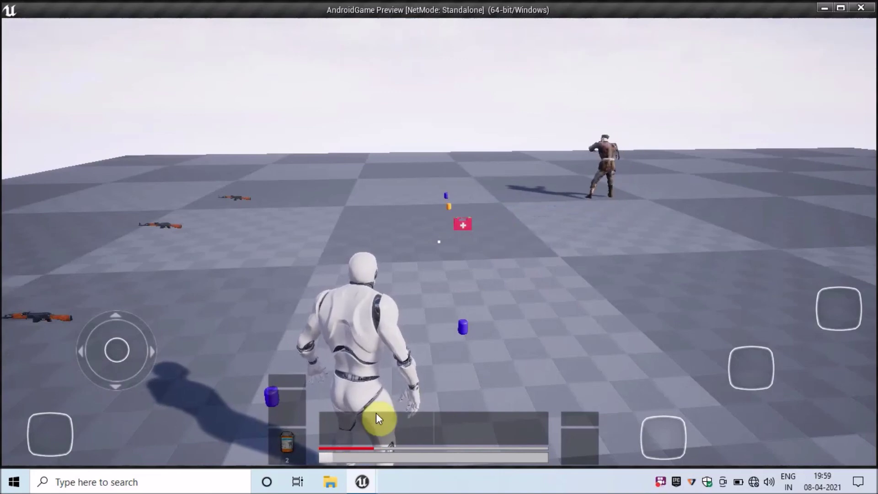
{"action": "left_click_drag", "start_coordinate": [343, 470], "coordinate": [293, 451]}
{"action": "left_click", "coordinate": [293, 450]}
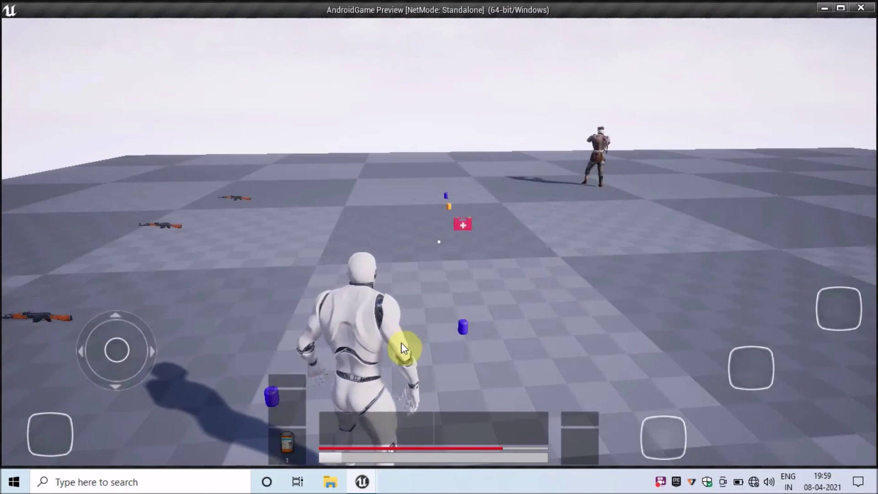
{"action": "left_click", "coordinate": [281, 455]}
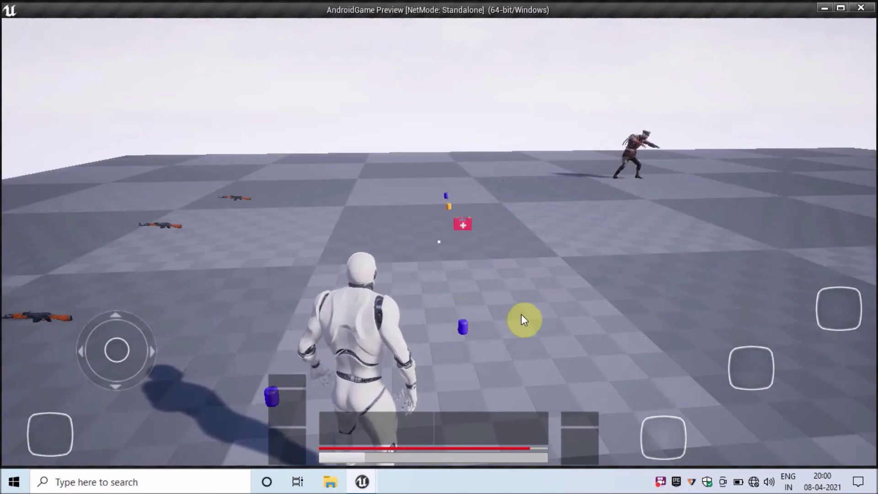
{"action": "left_click", "coordinate": [480, 333]}
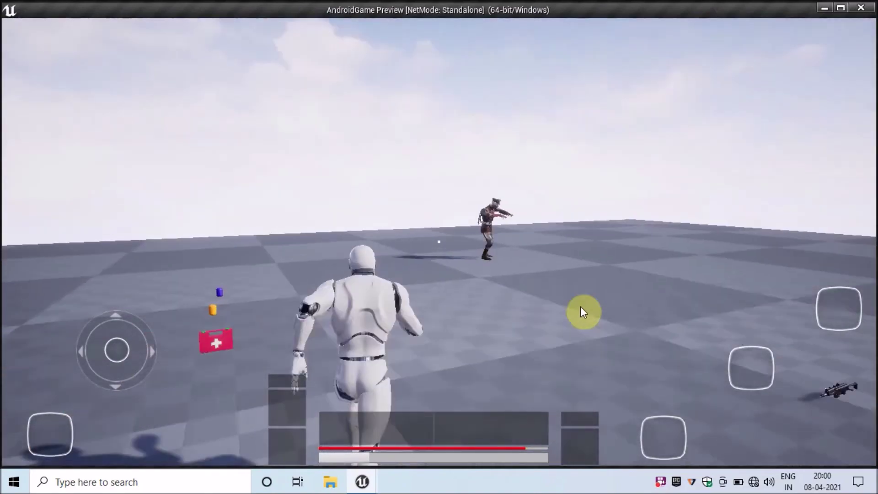
{"action": "mouse_move", "coordinate": [589, 311]}
{"action": "left_mouse_down"}
{"action": "mouse_move", "coordinate": [739, 331]}
{"action": "mouse_move", "coordinate": [410, 327]}
{"action": "left_mouse_up"}
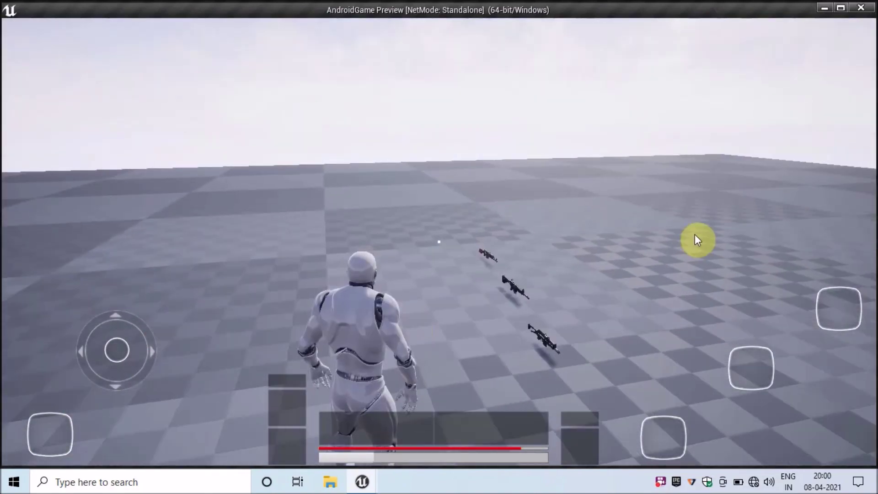